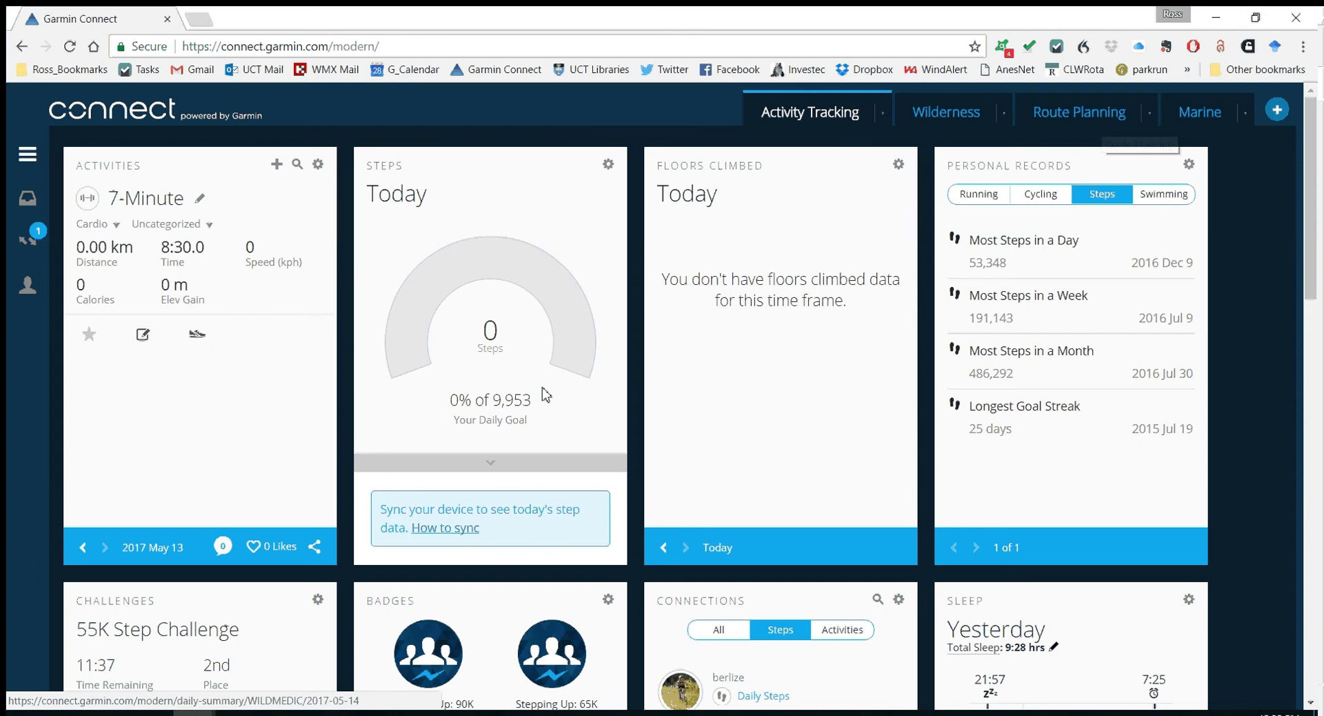
Go to the Courses page from the main navigation menu to list the 20 saved courses
left_click(28, 154)
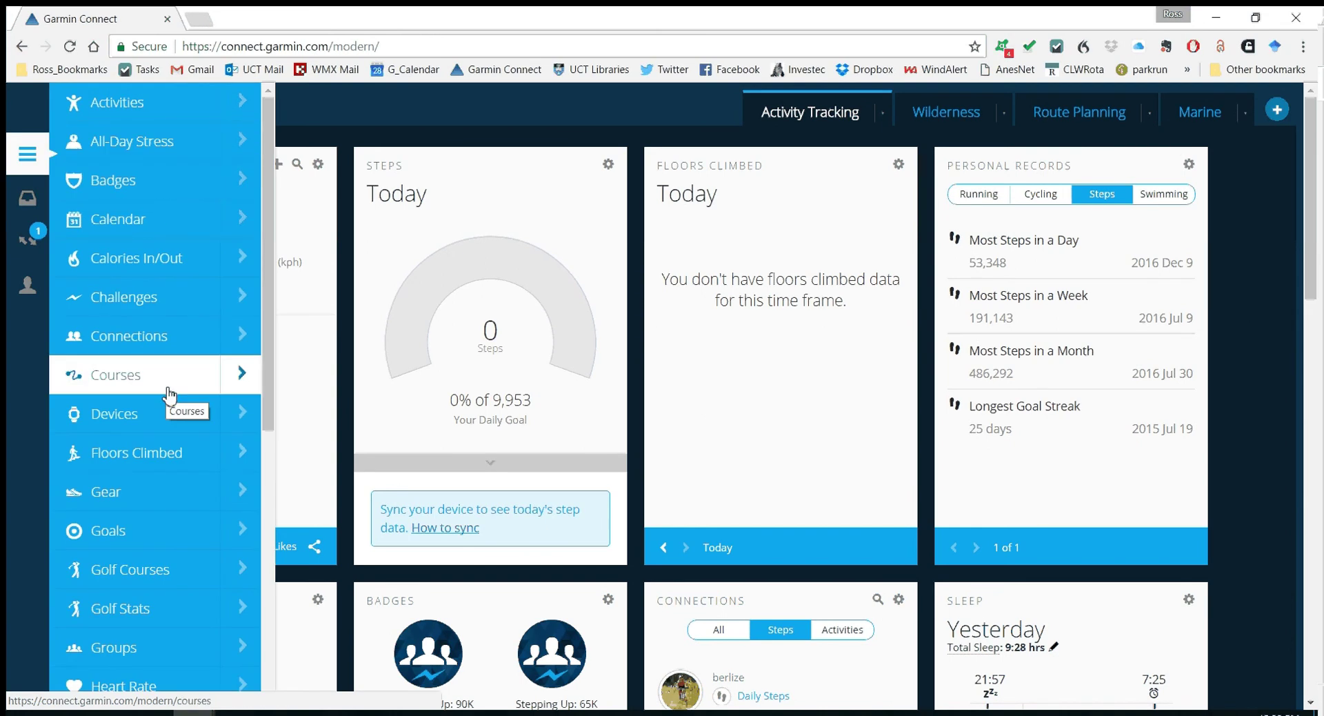
left_click(198, 382)
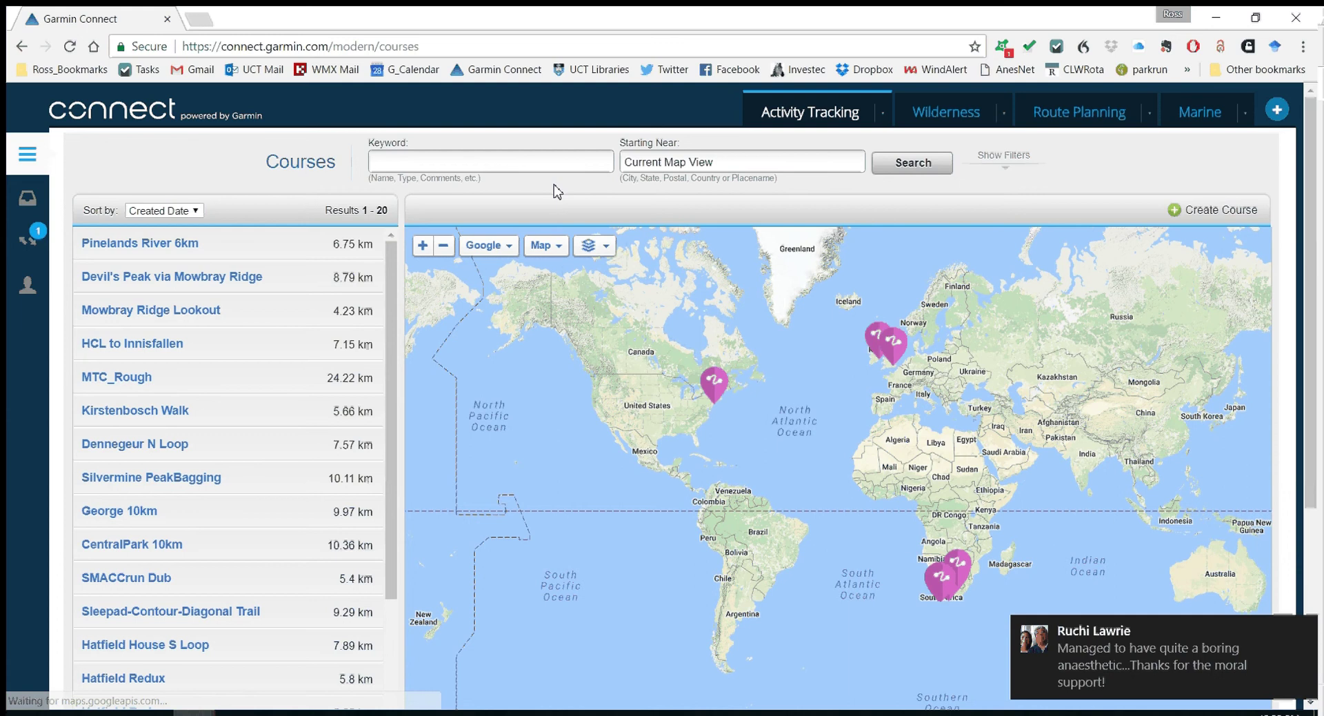
Create a new course and relocate its map to 'geneva'
left_click(1200, 219)
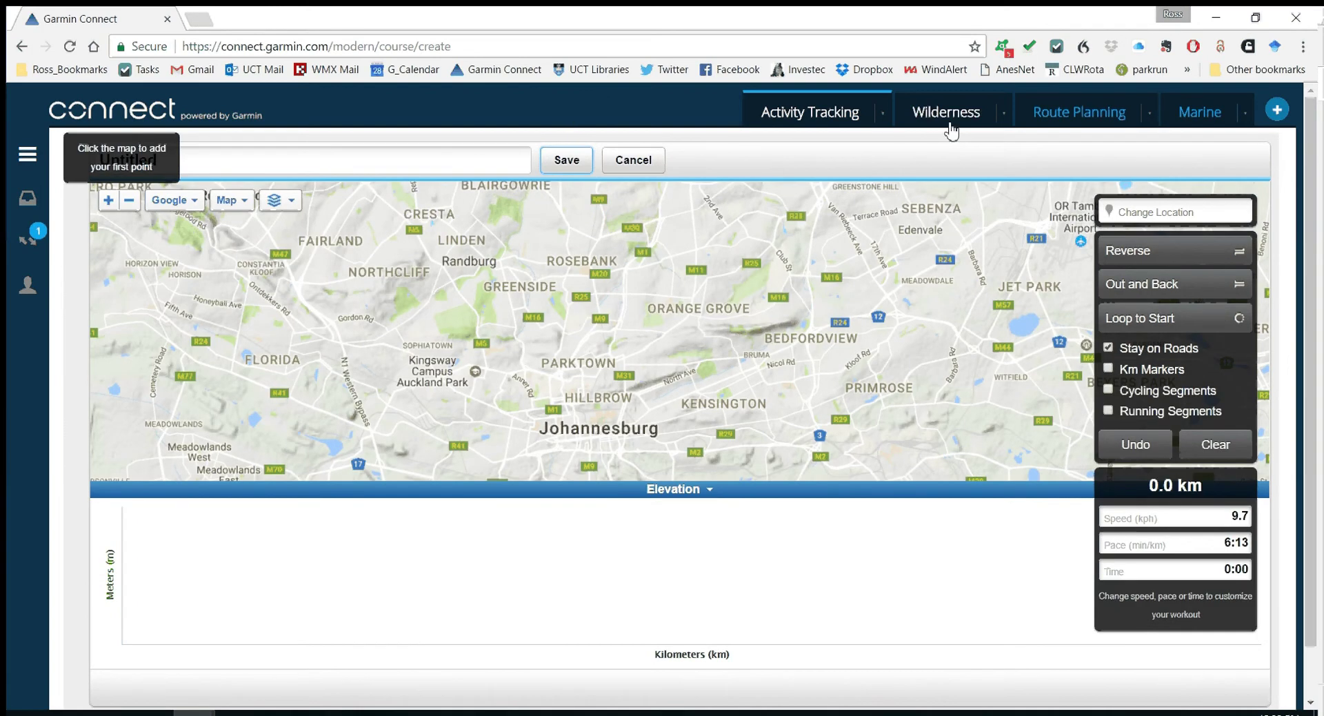
type("geneva")
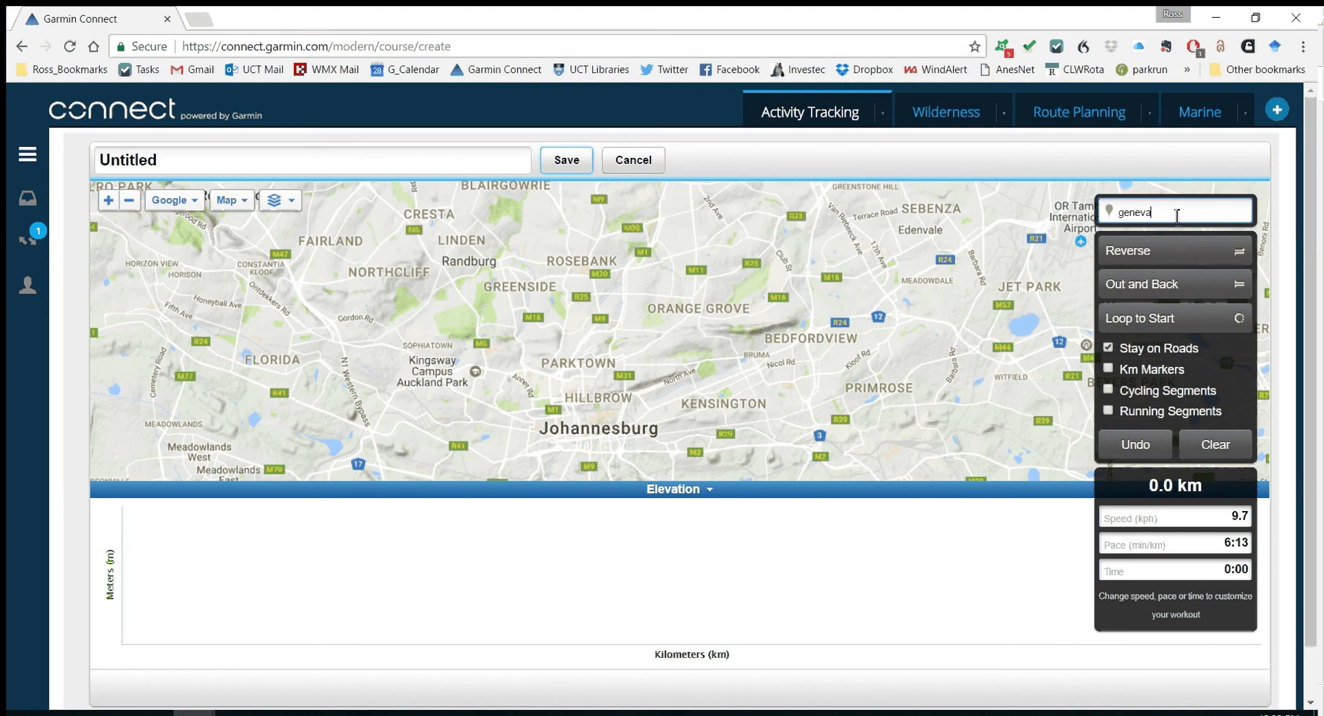
key("Return")
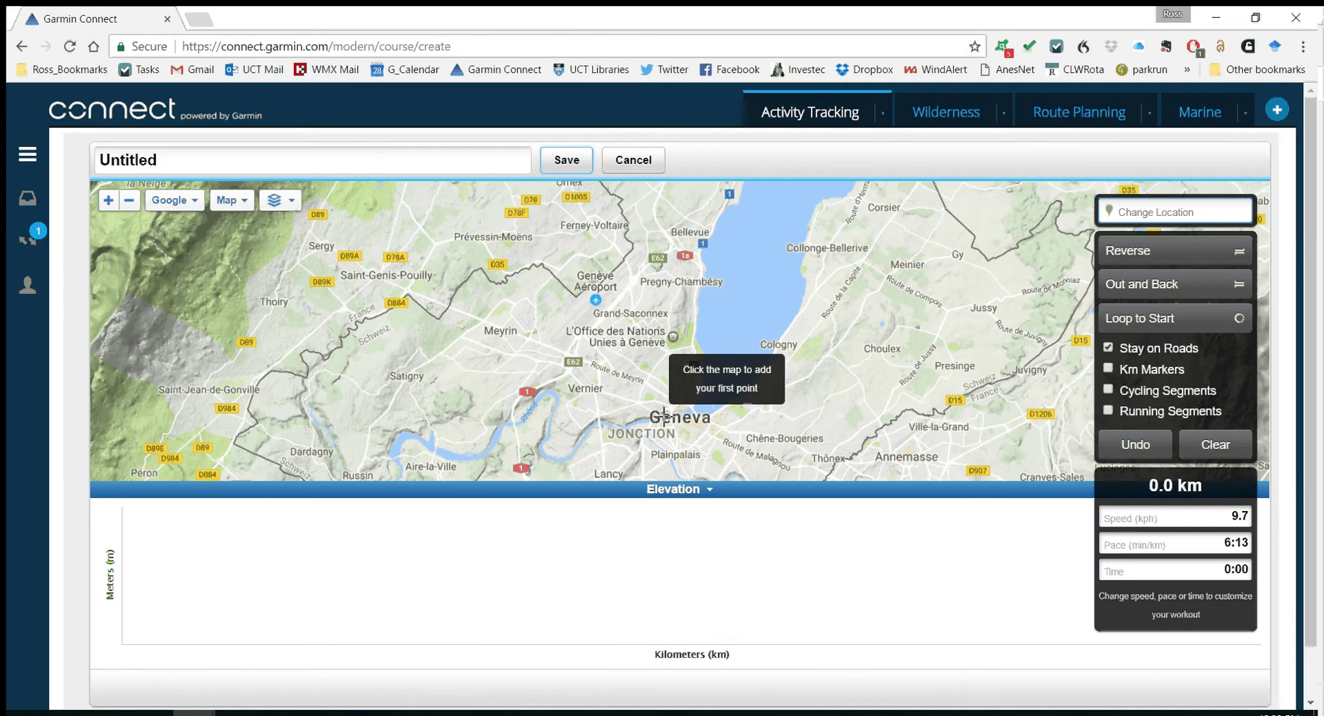
Collapse the elevation chart and centre the map on Geneva's lake harbour
left_click(697, 488)
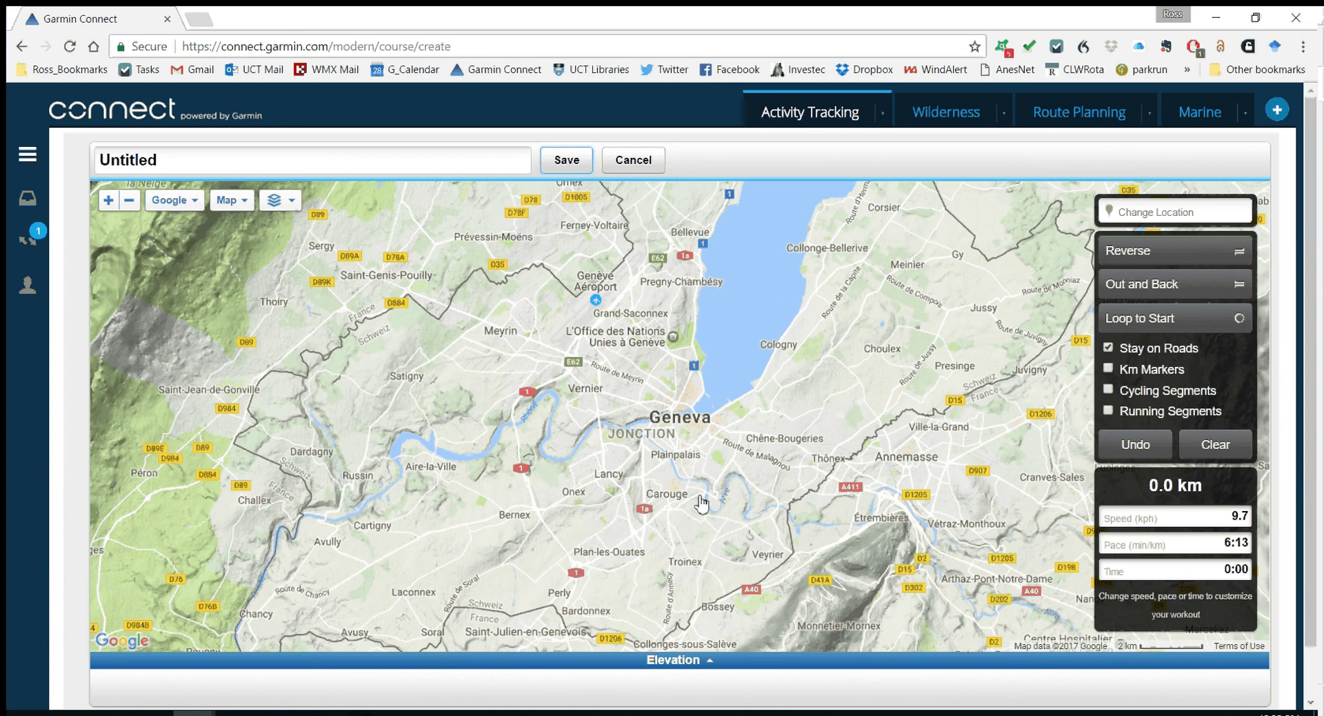
scroll(737, 413, "up", 4)
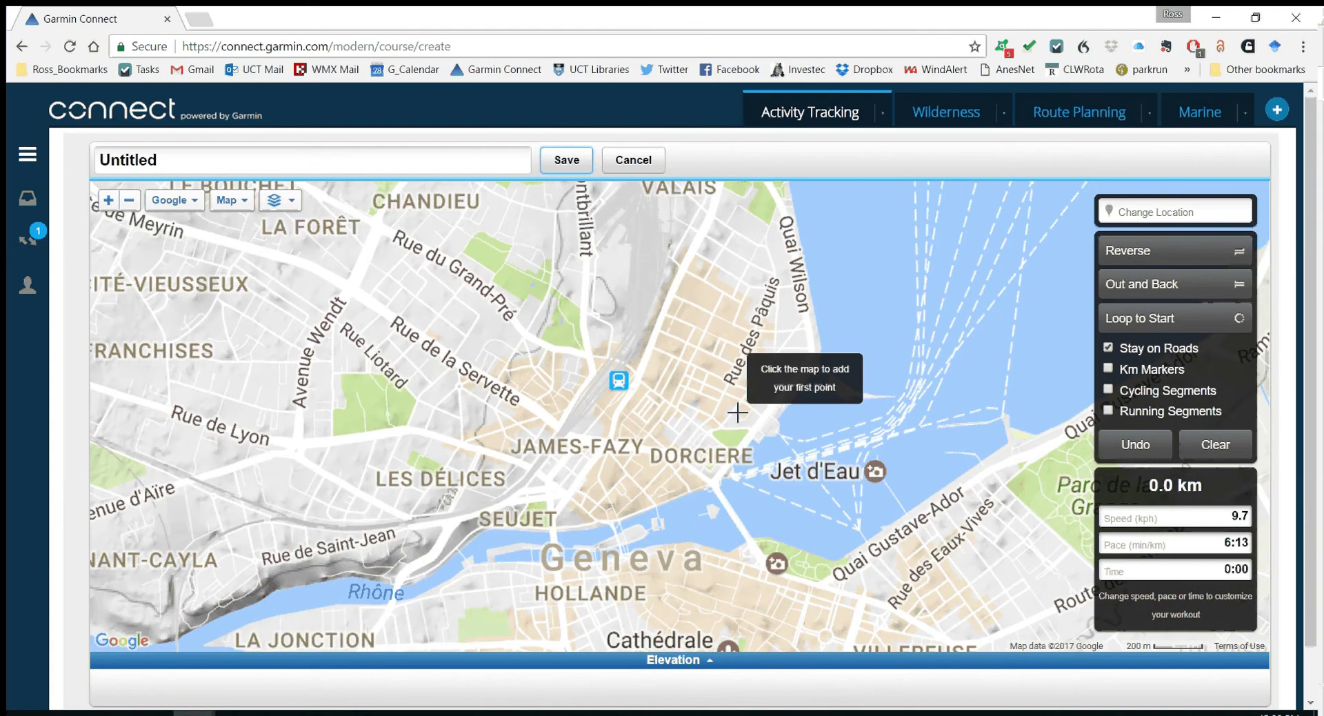
left_click_drag(737, 413, 583, 434)
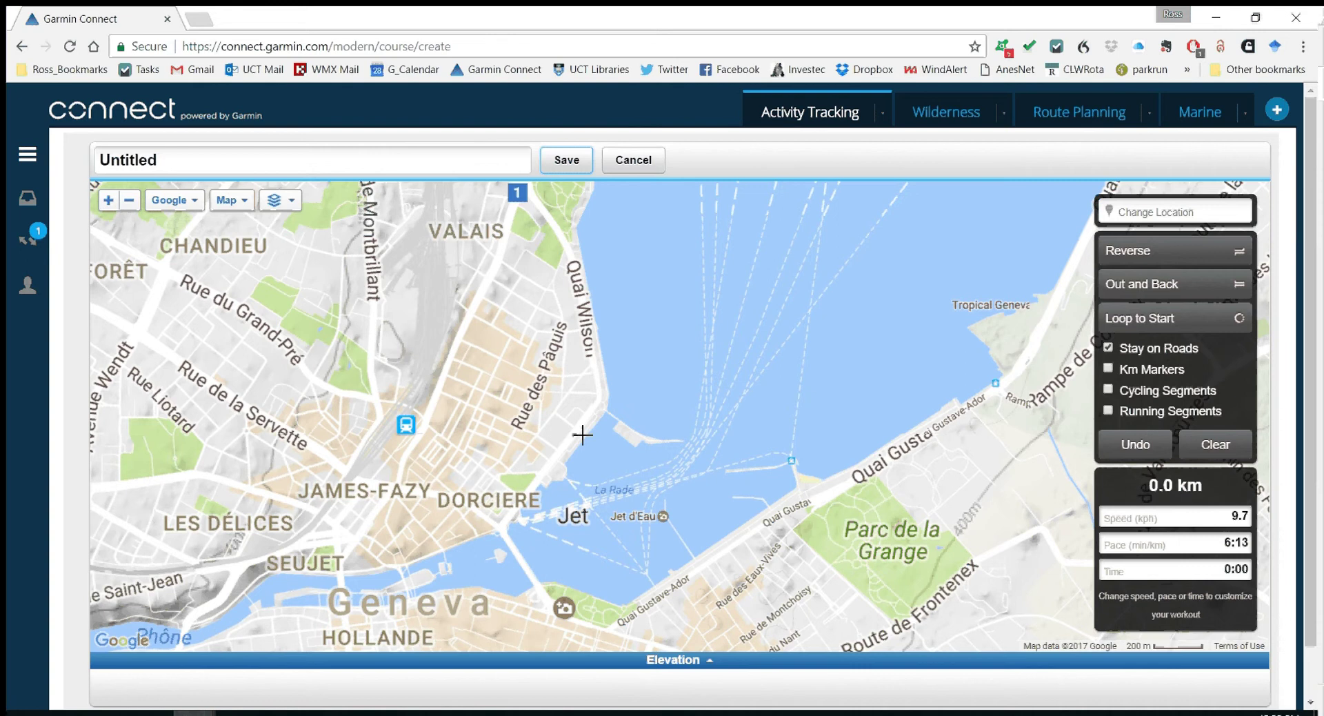
scroll(564, 402, "down", 2)
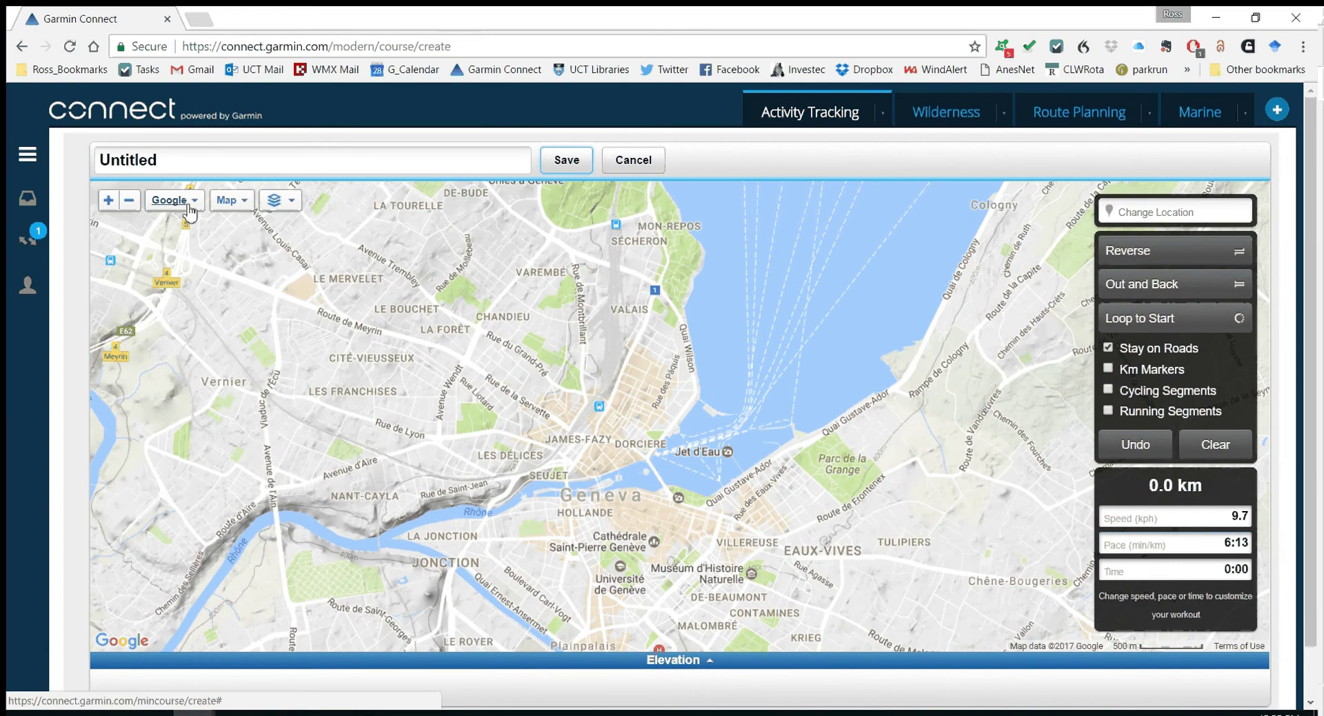
Switch the map to Satellite imagery, showing the lake's eastern shore
left_click(231, 200)
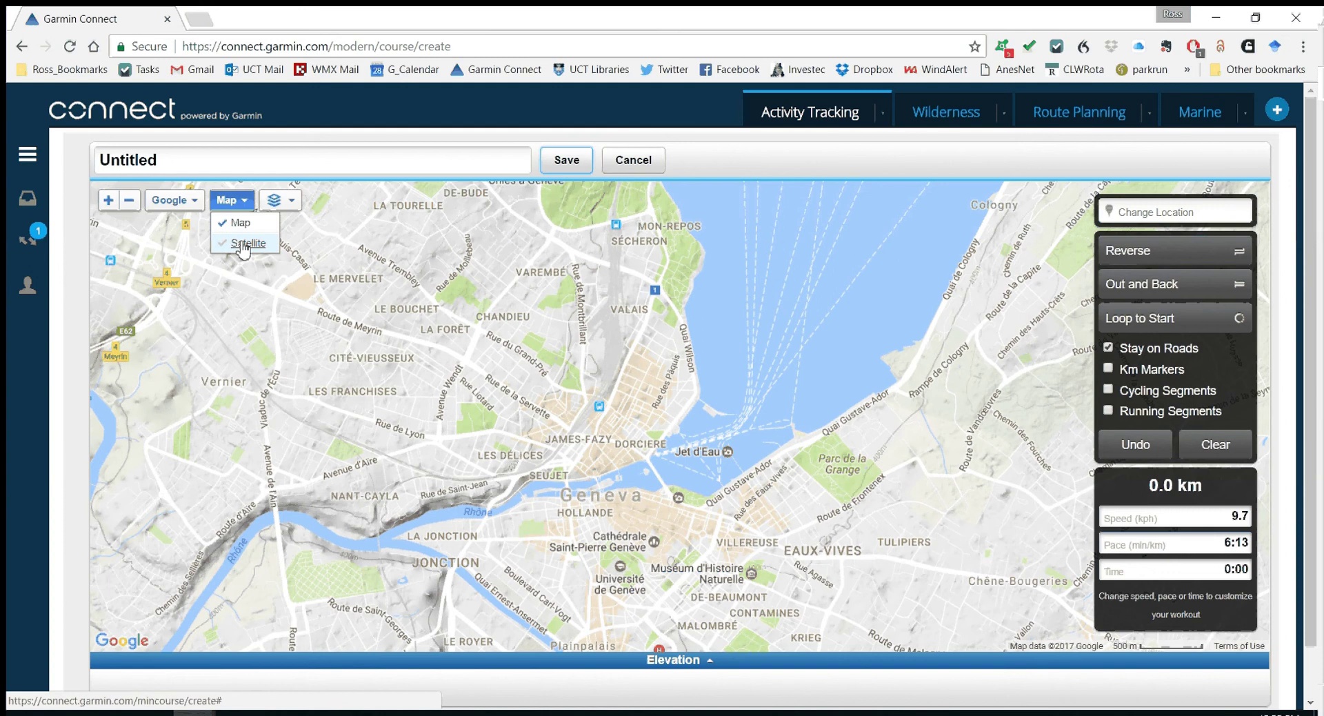
left_click(243, 245)
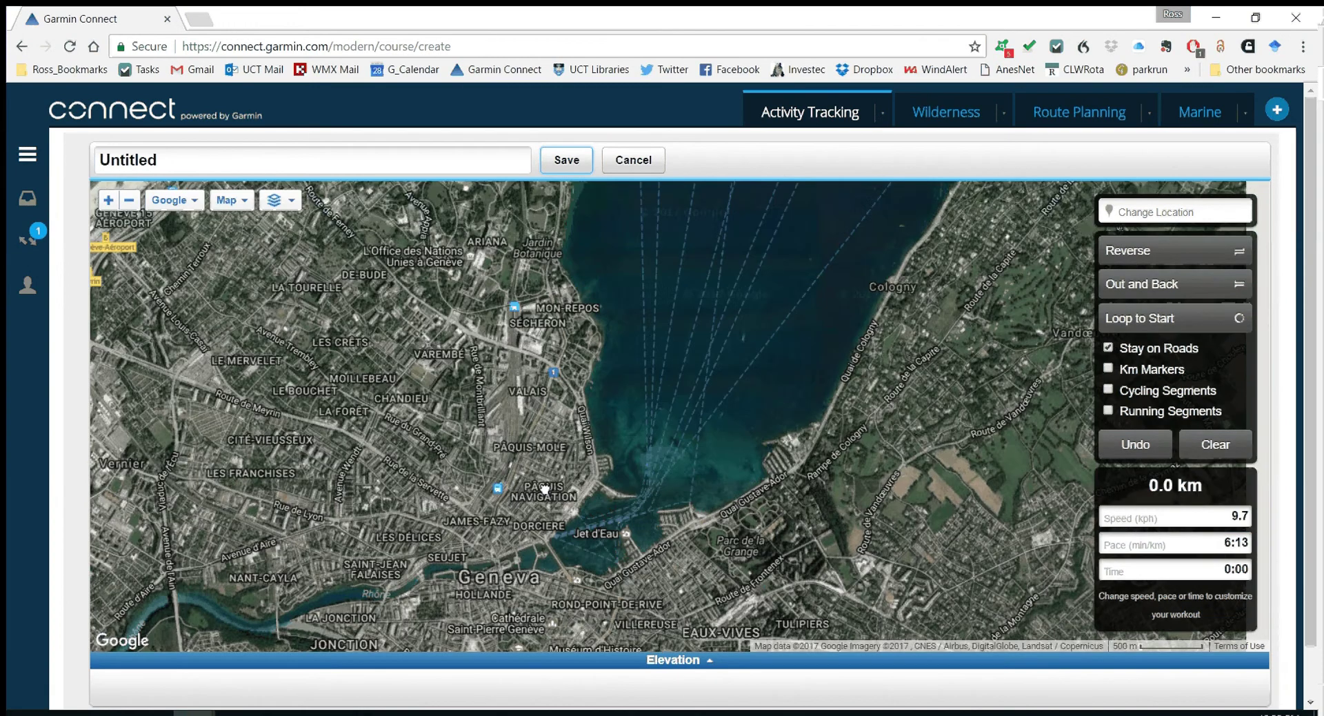
left_click_drag(545, 489, 496, 384)
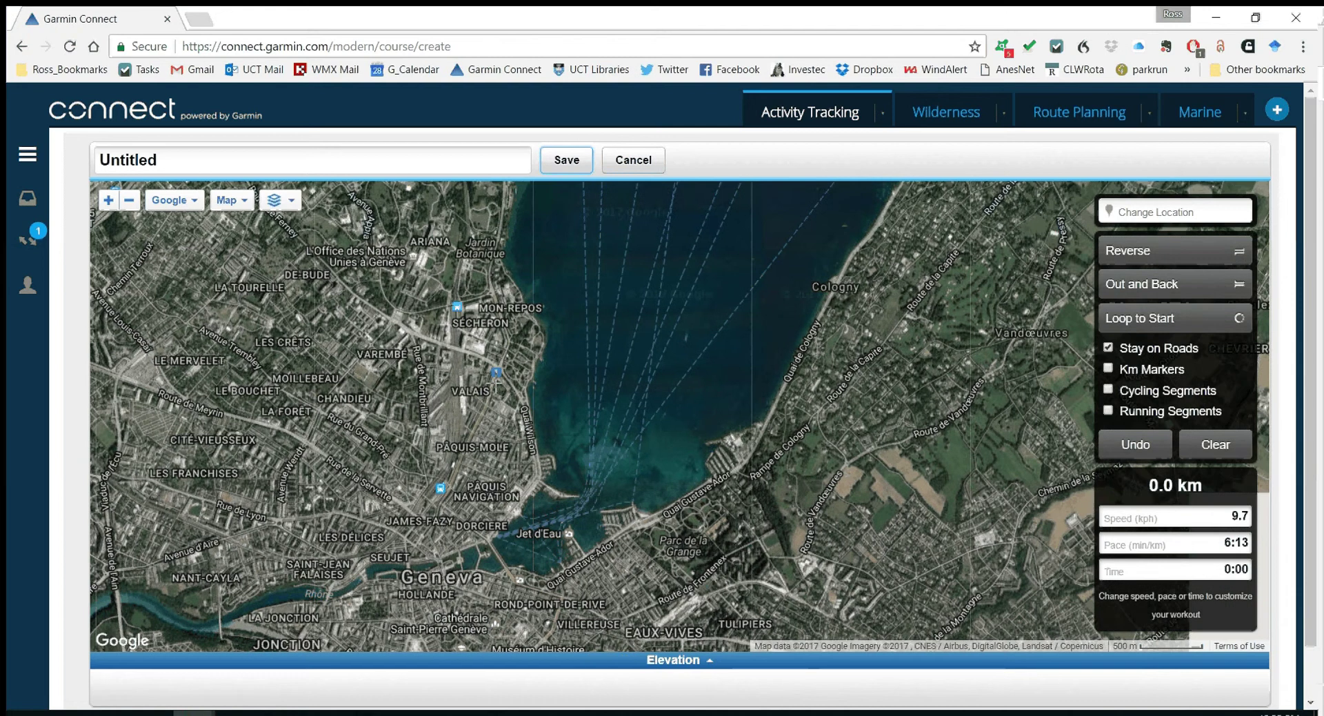
Leave Running Segments off and enable Km Markers for the course
left_click(1110, 412)
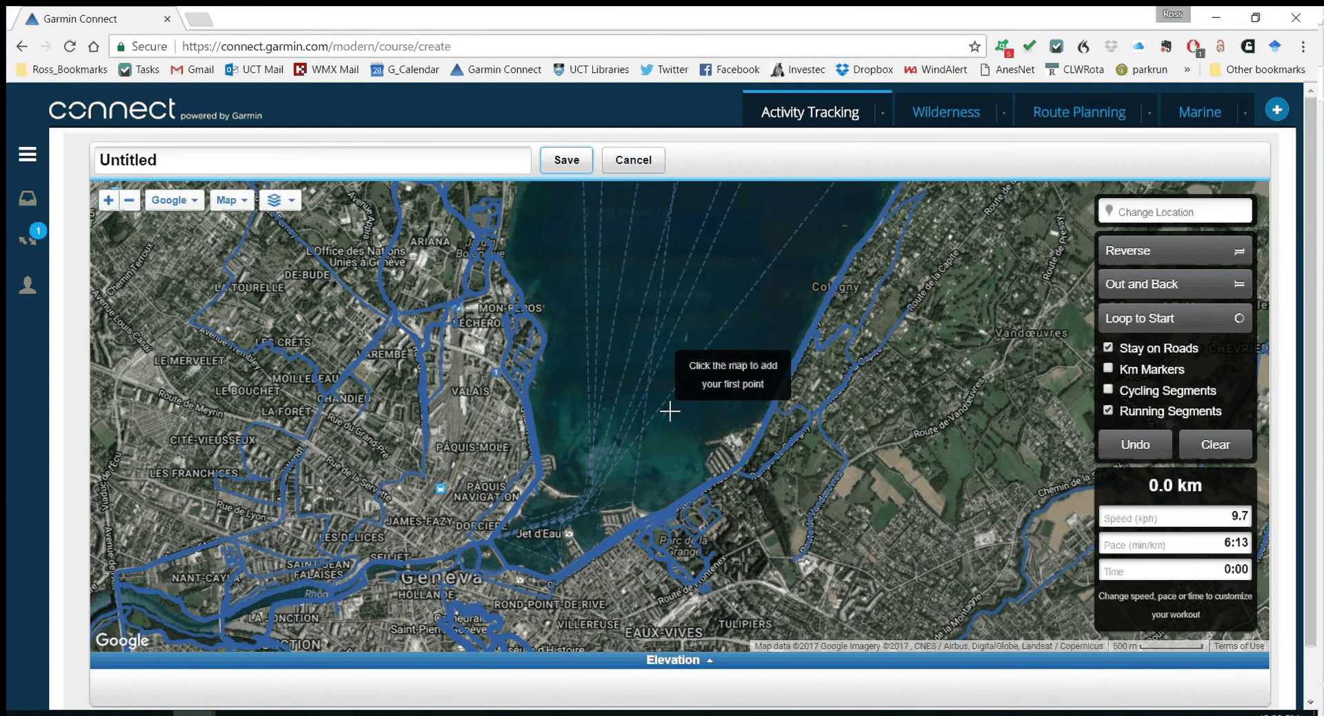
scroll(669, 411, "down", 1)
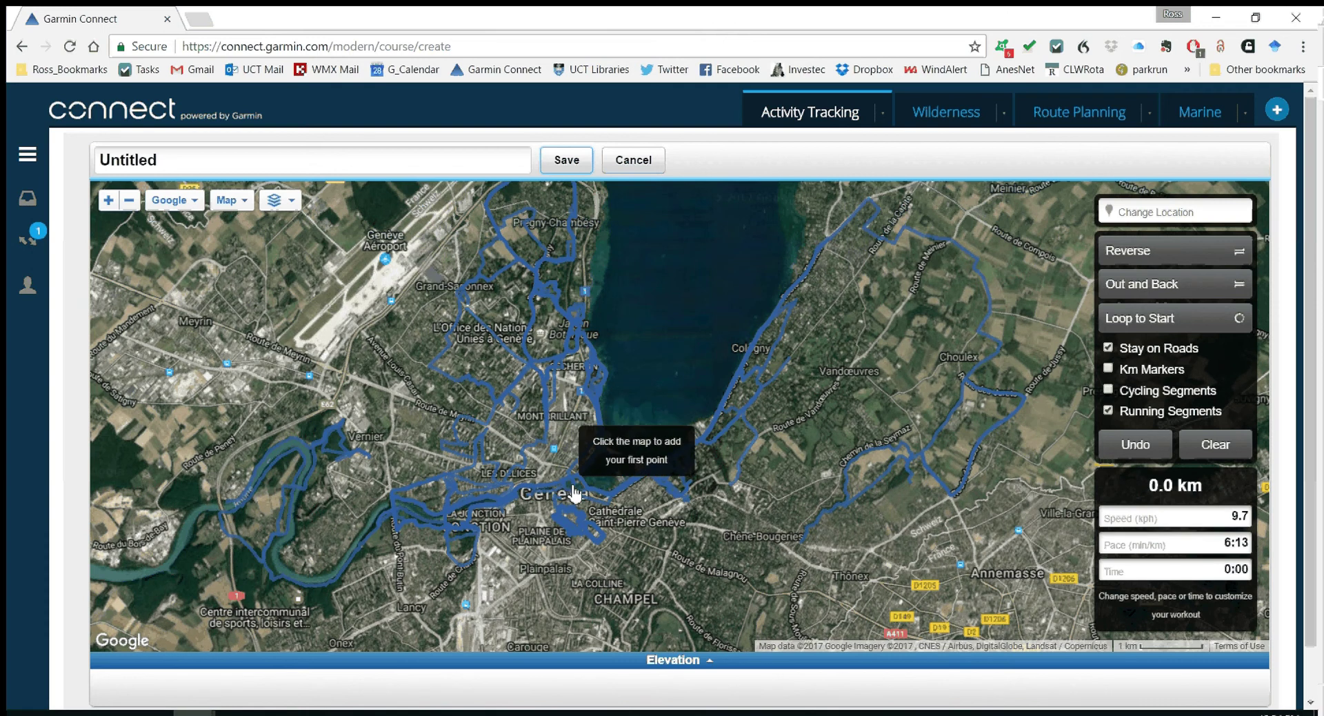
scroll(573, 491, "up", 1)
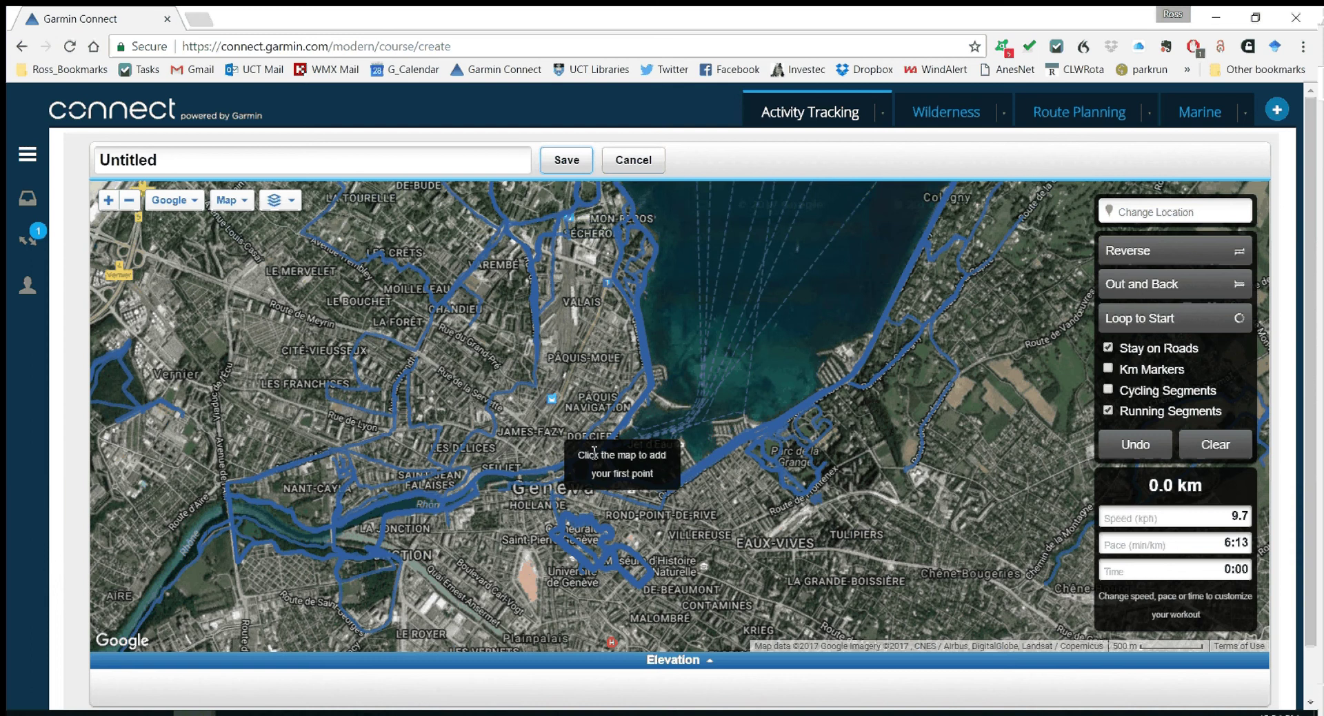
scroll(594, 453, "up", 1)
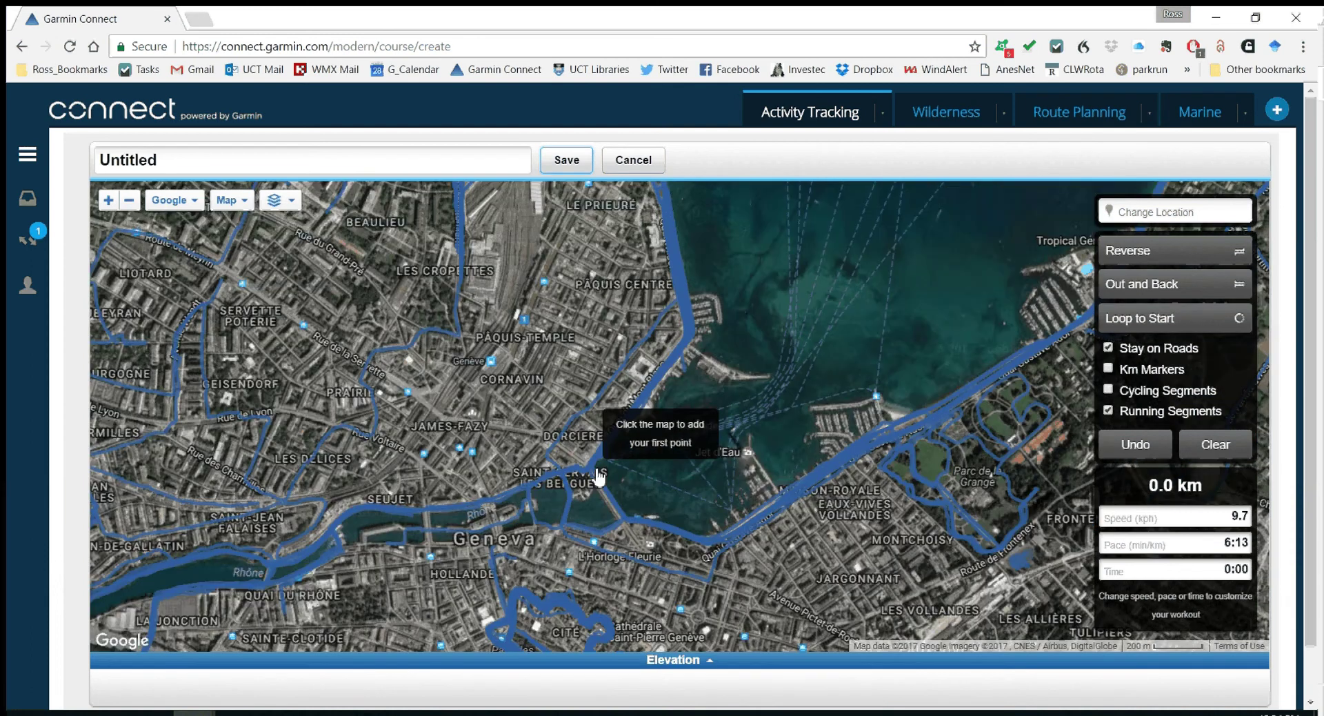
left_click(1109, 411)
left_click(1176, 369)
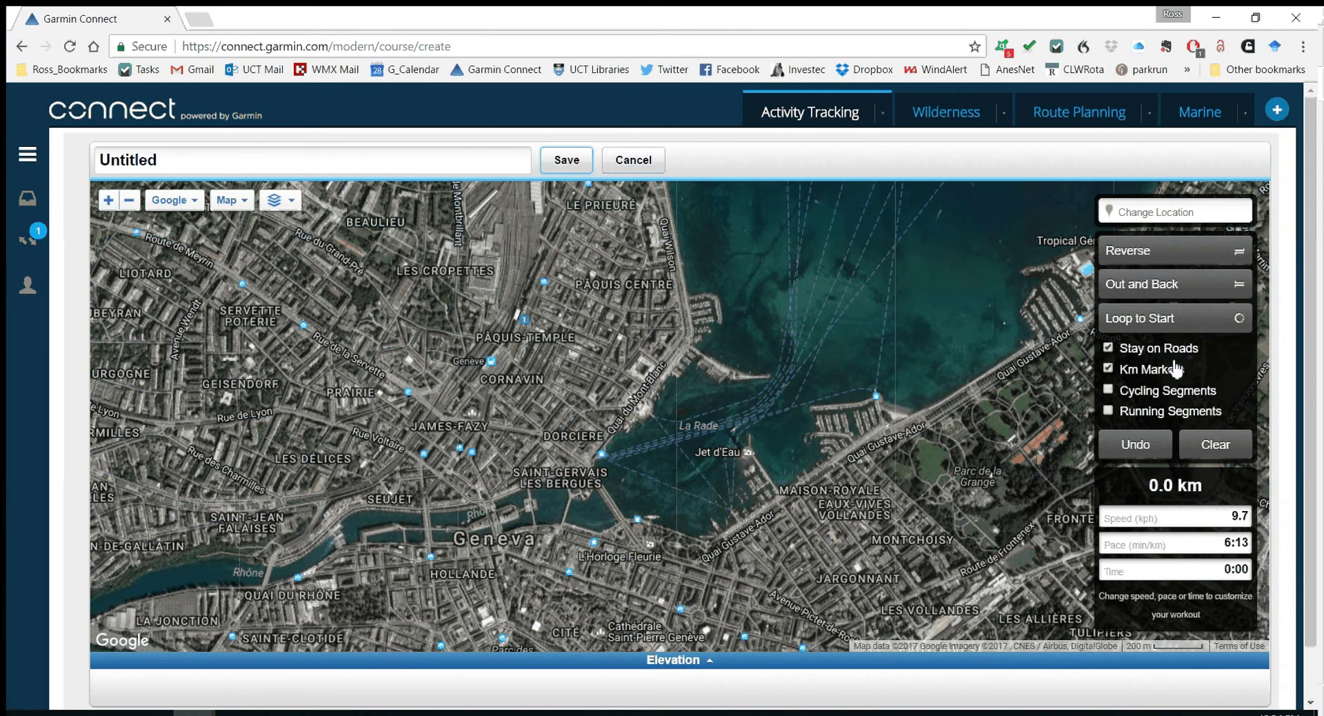
Start the course by the lake near Saint-Gervais and route it north along the shore past Sécheron
left_click(595, 456)
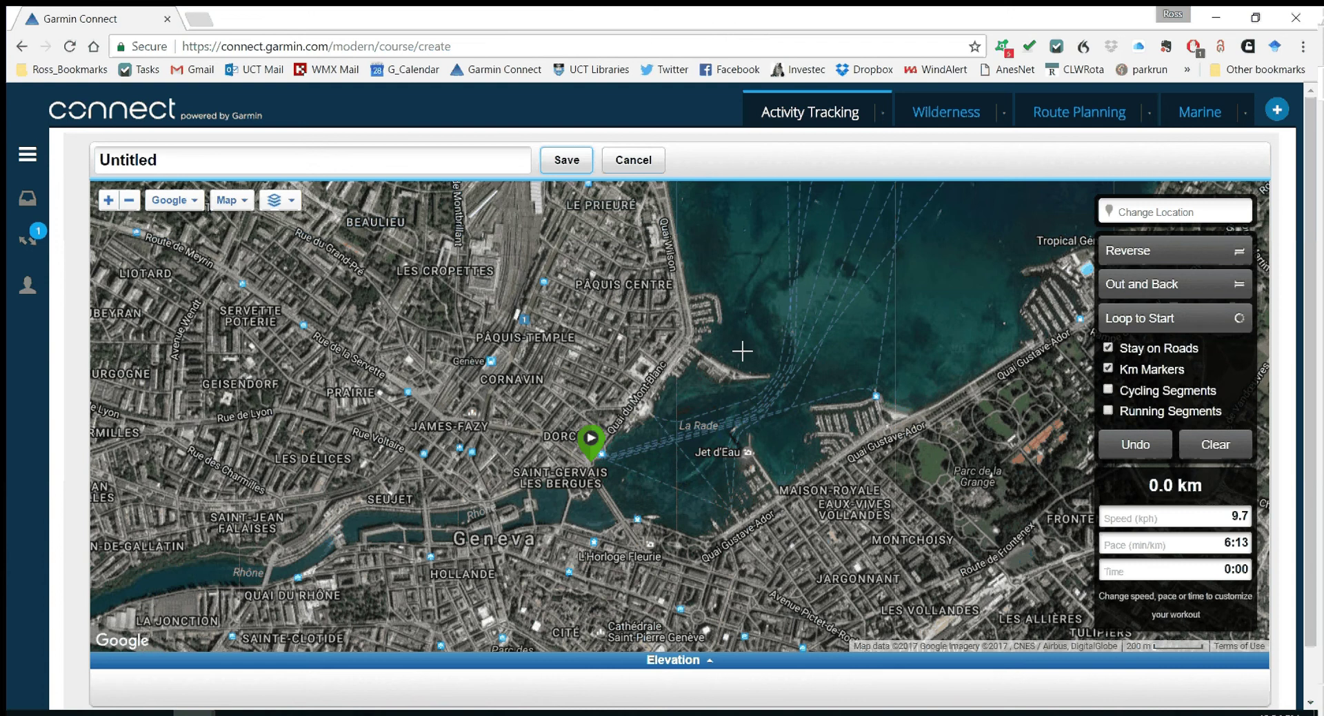
left_click_drag(742, 351, 654, 546)
left_click(659, 326)
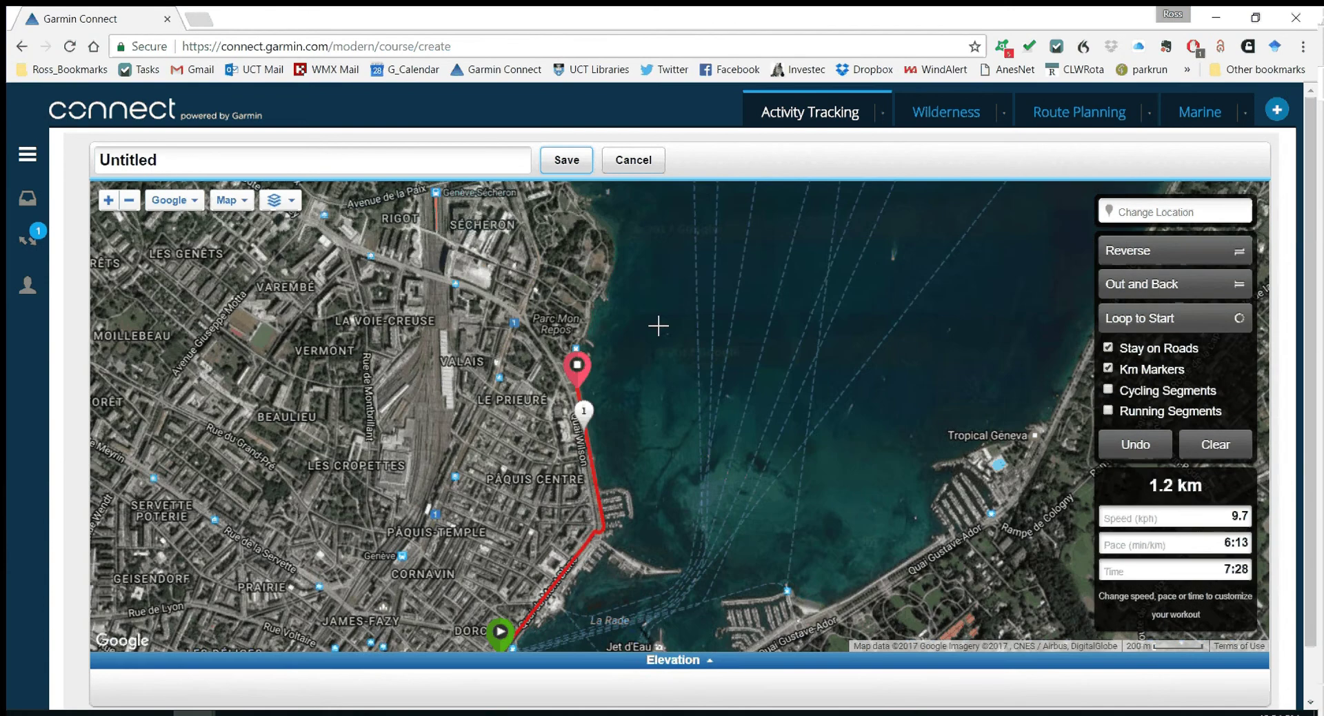
left_click_drag(658, 326, 640, 496)
left_click(556, 347)
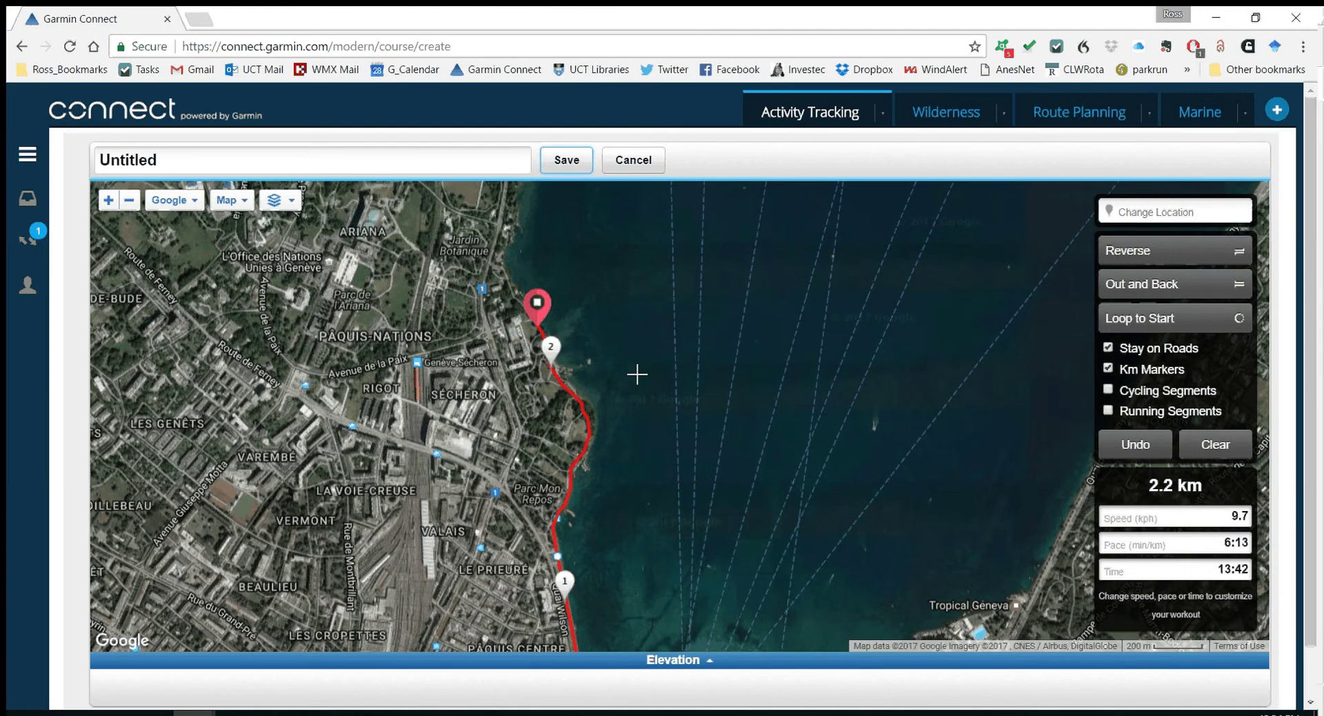
left_click_drag(636, 374, 663, 557)
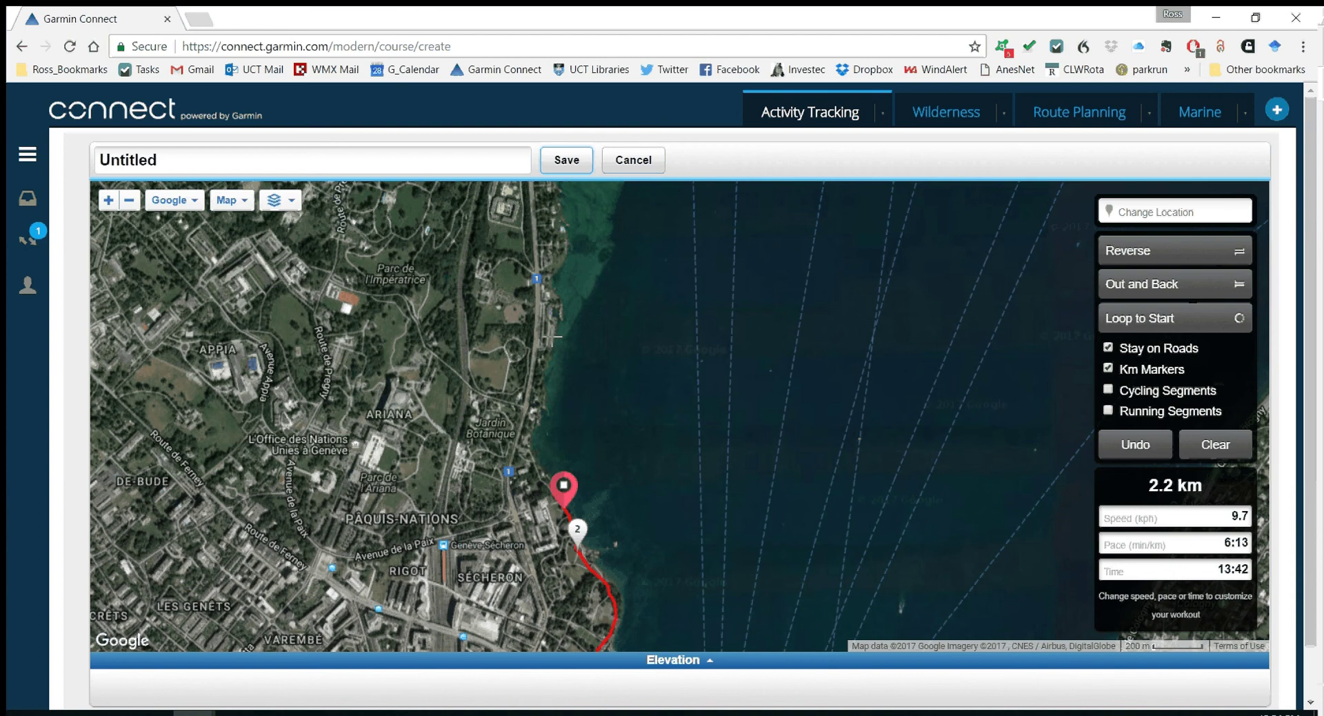
left_click(553, 336)
left_click_drag(639, 317, 681, 554)
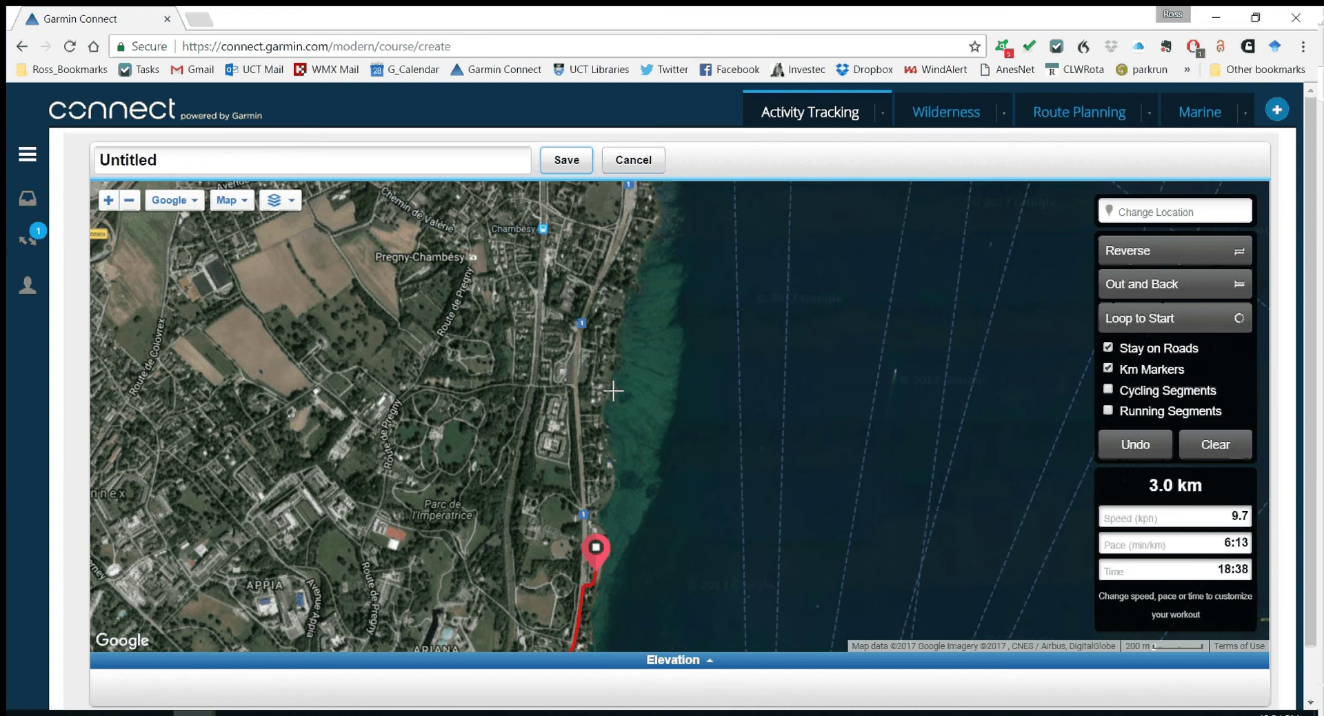
Route the course inland through the park, to L'Office des Nations, then south-west toward La Forêt
left_click(538, 386)
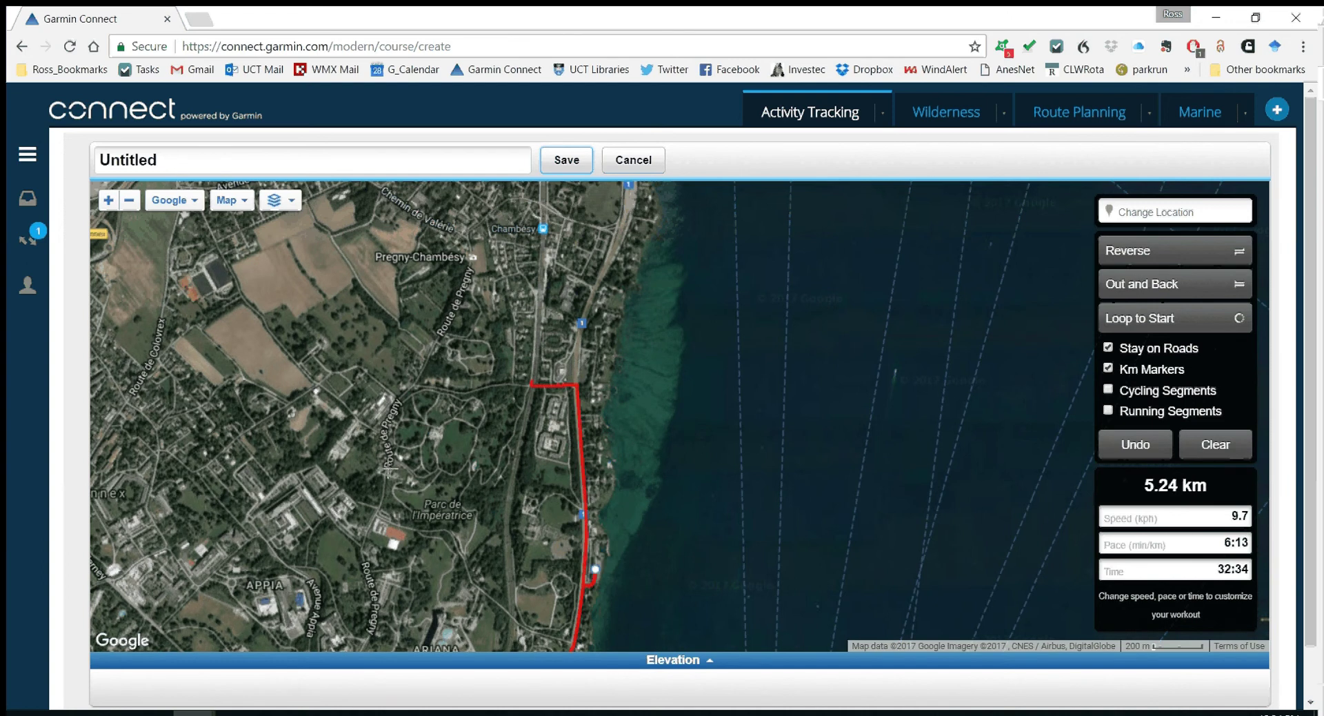
left_click(420, 378)
left_click_drag(417, 427, 601, 304)
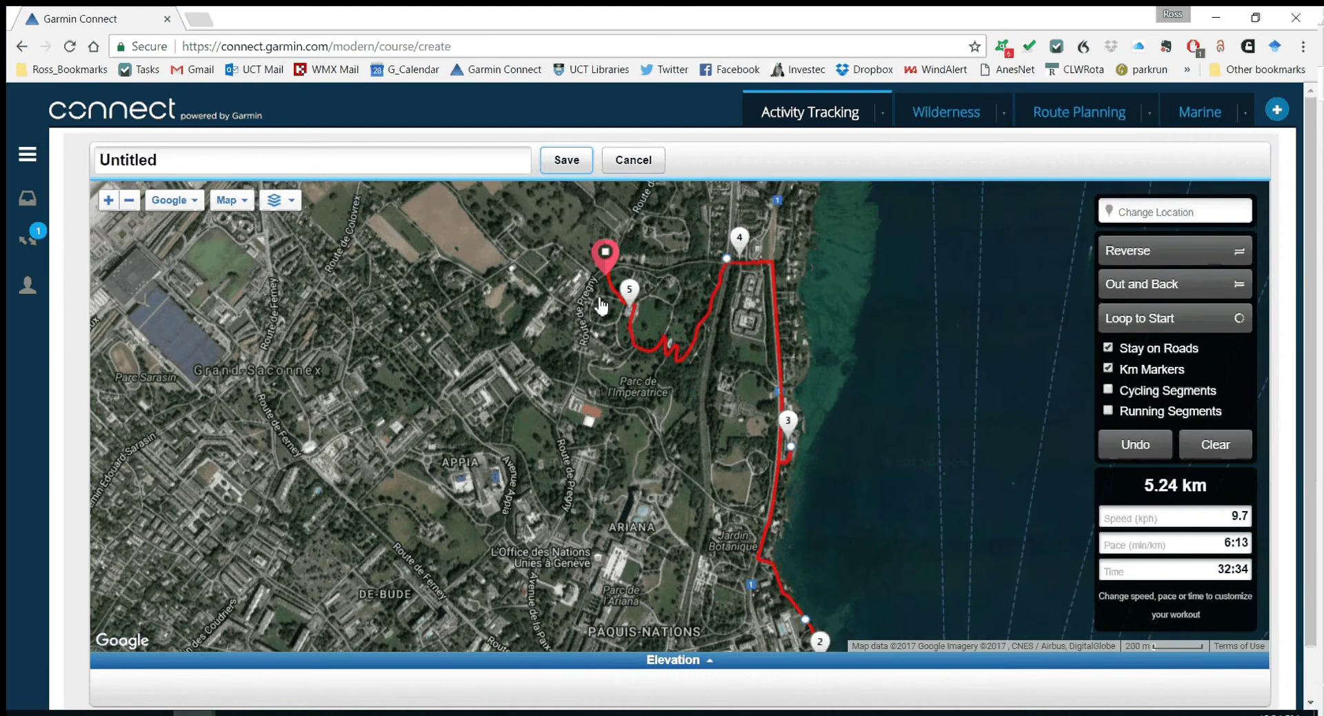
left_click_drag(506, 491, 525, 231)
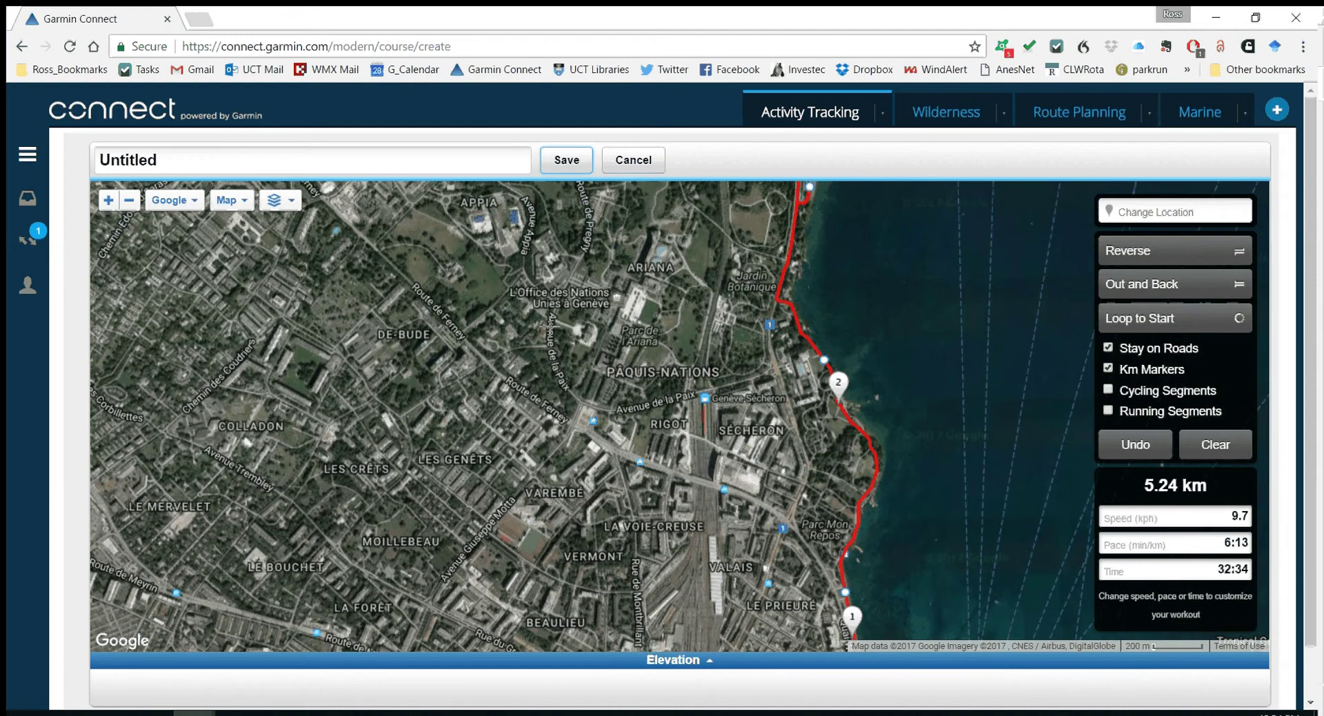
left_click(552, 321)
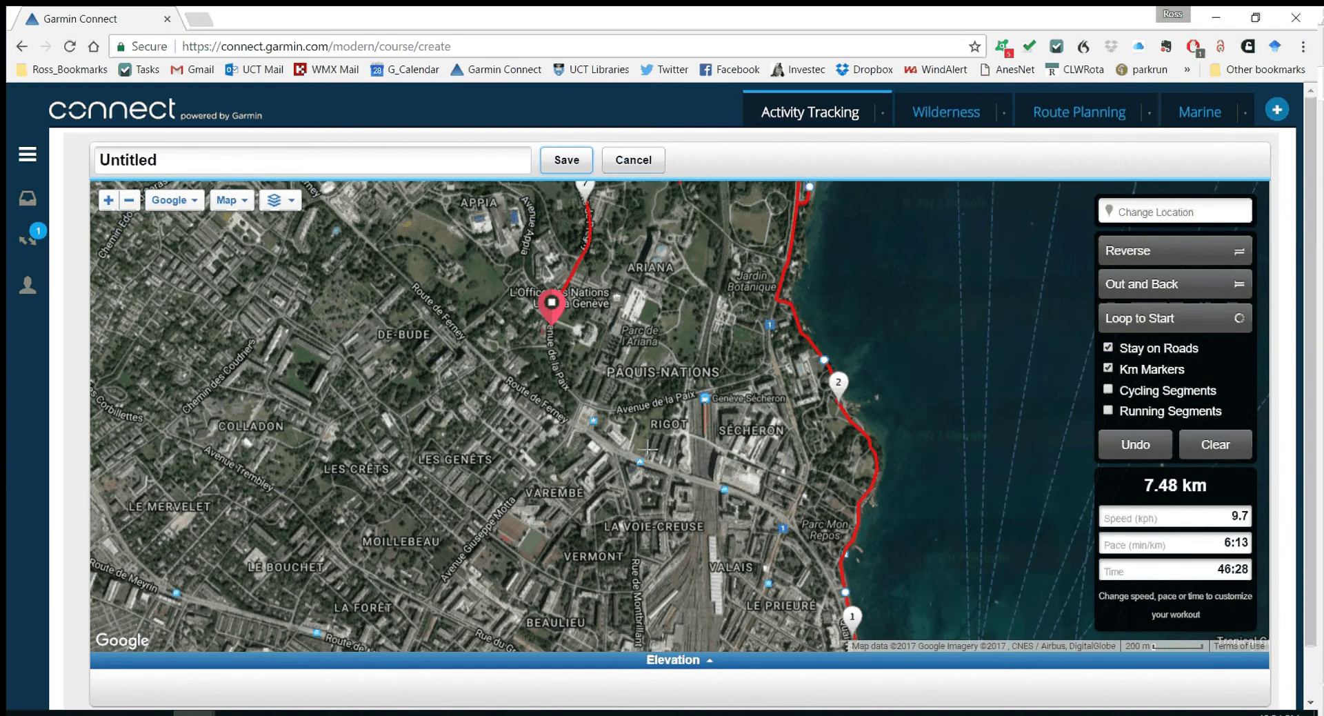
left_click_drag(648, 450, 618, 279)
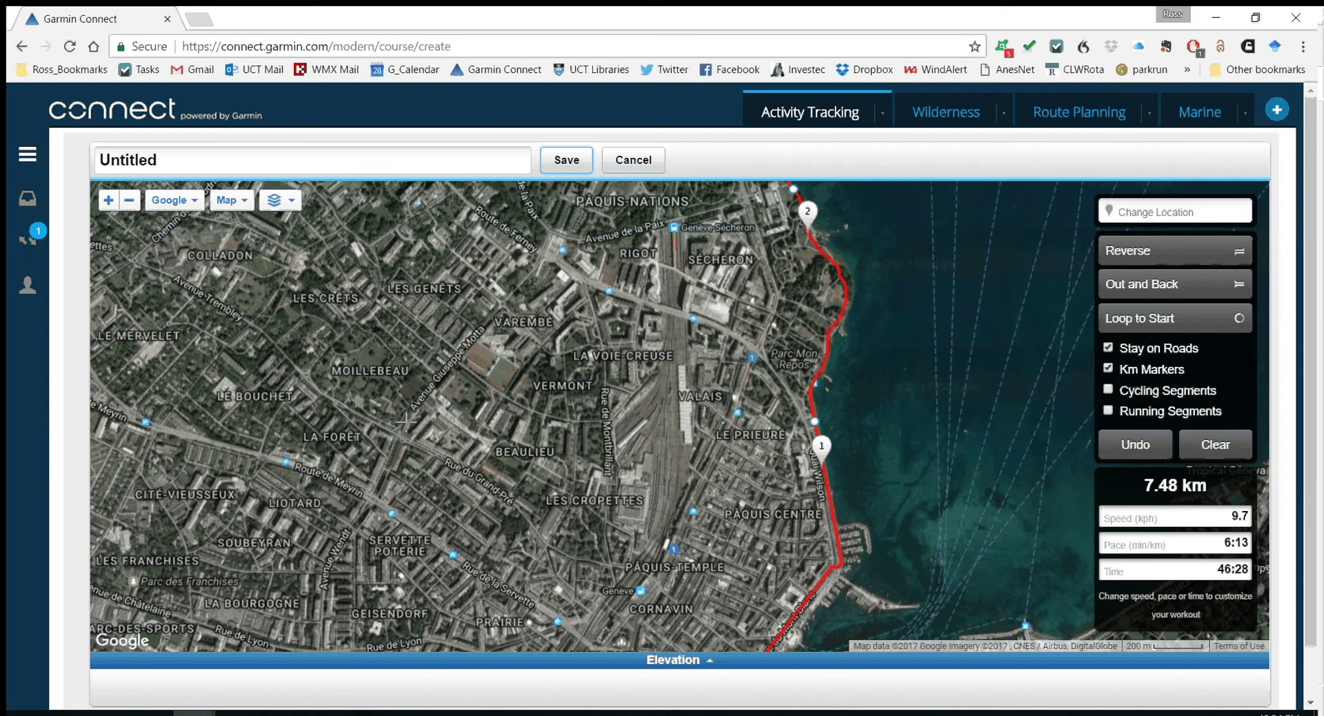
left_click(406, 419)
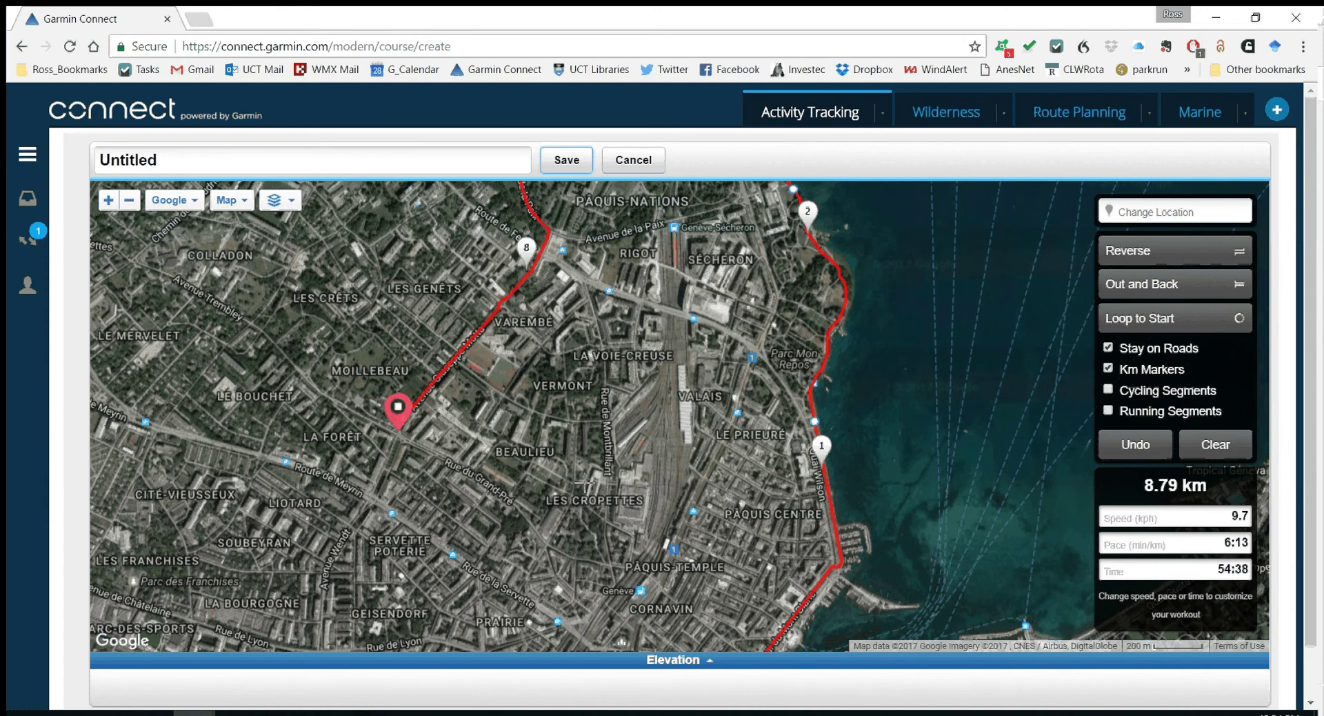
left_click_drag(583, 487, 538, 354)
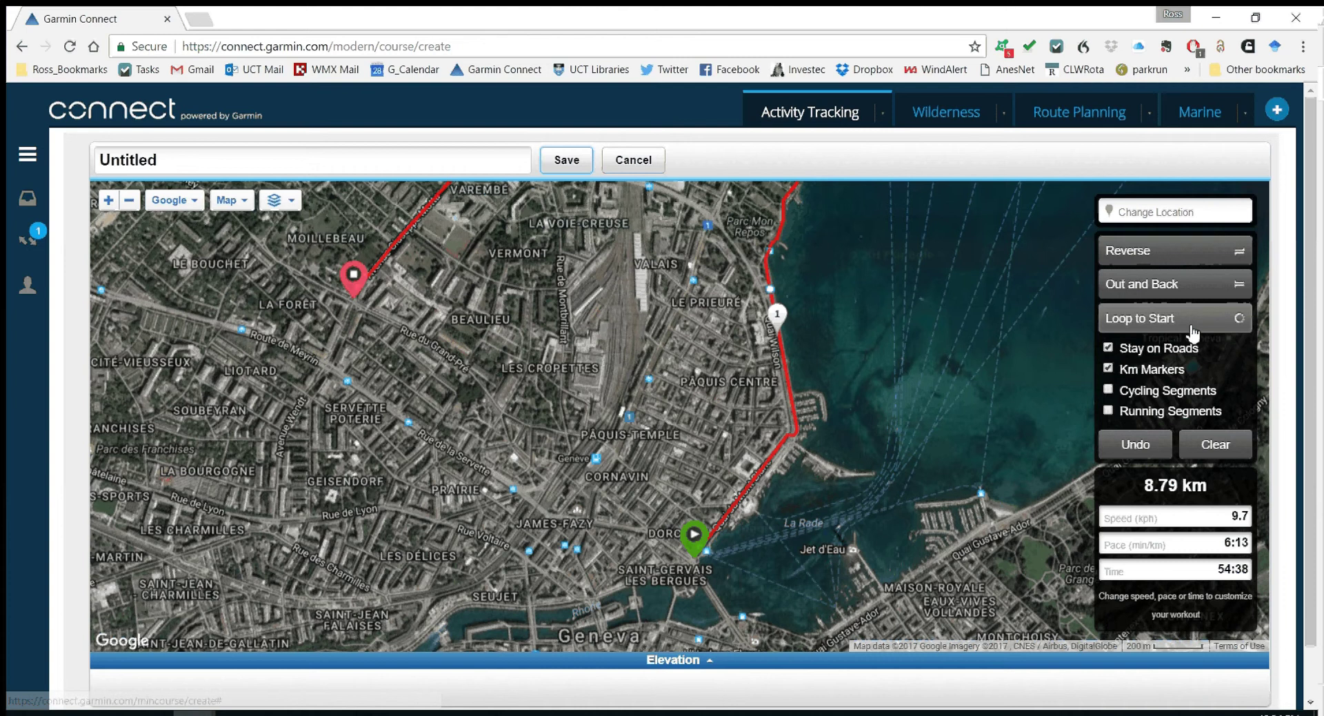
Close the route into a loop back to the green start marker
left_click(1193, 330)
scroll(1194, 333, "down", 1)
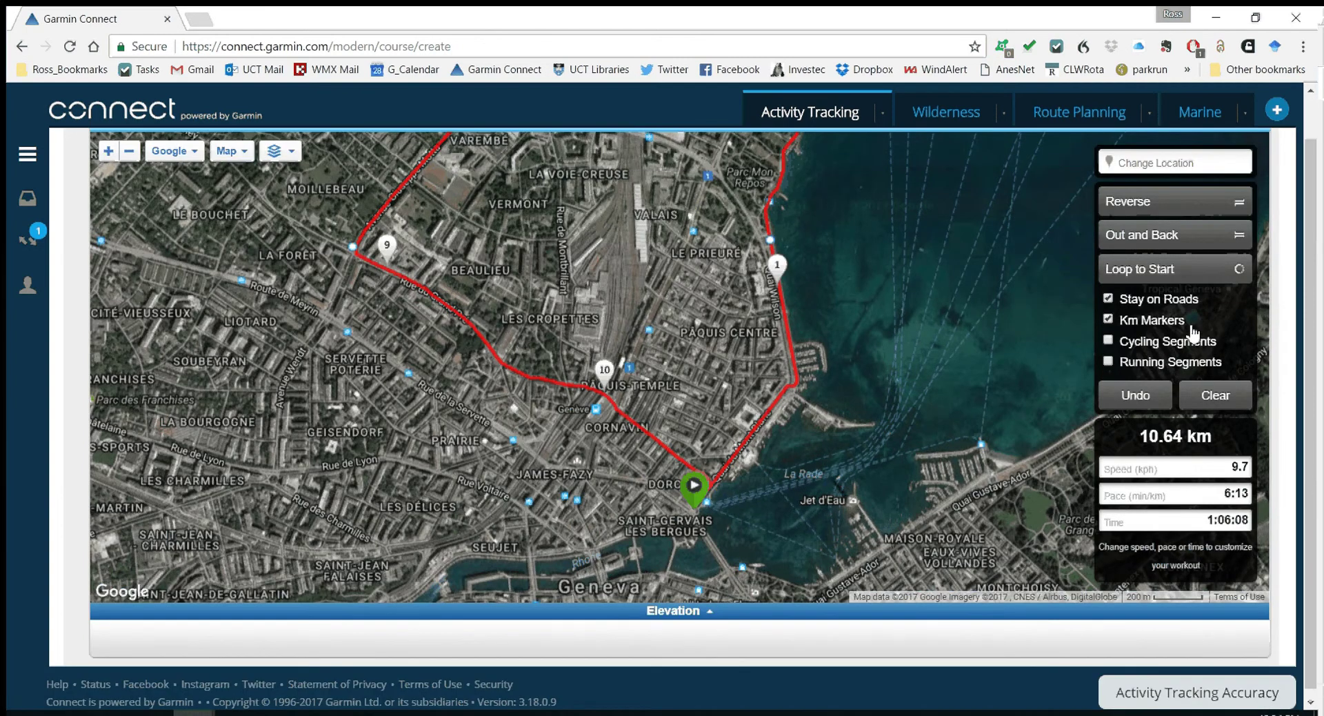
scroll(497, 265, "down", 1)
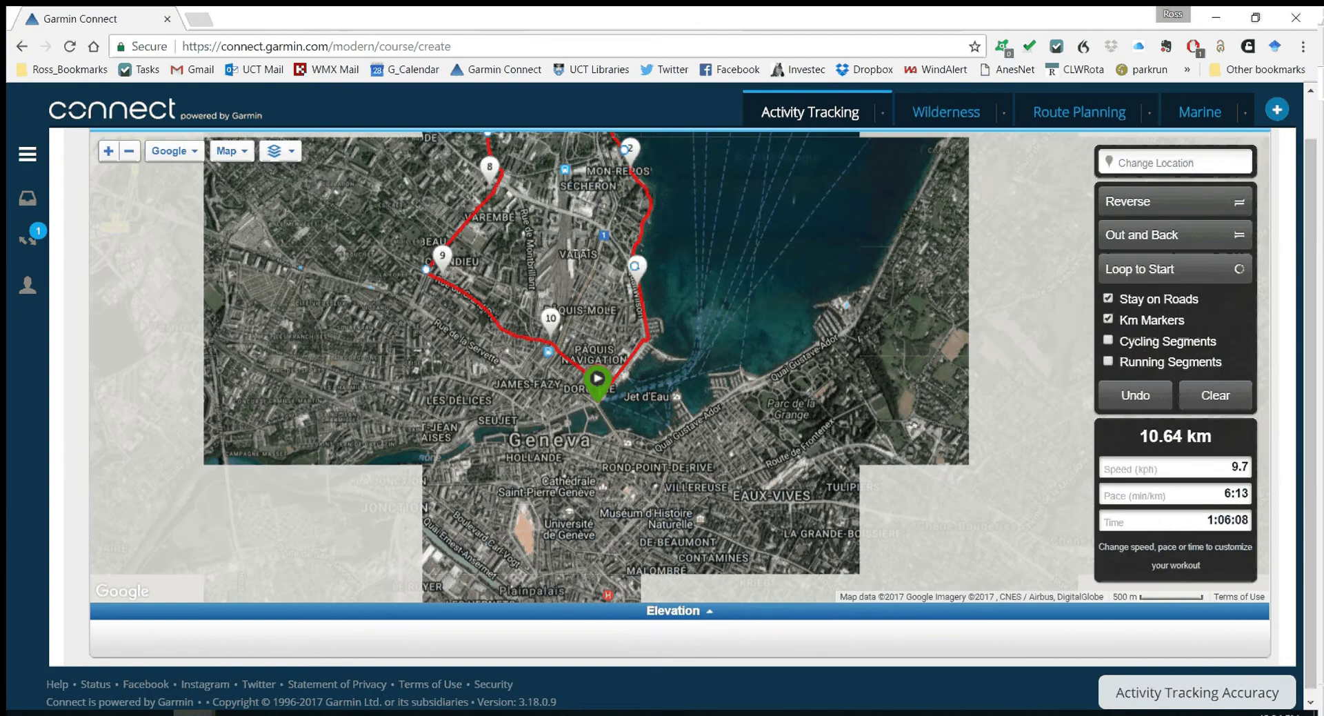
left_click_drag(529, 138, 507, 237)
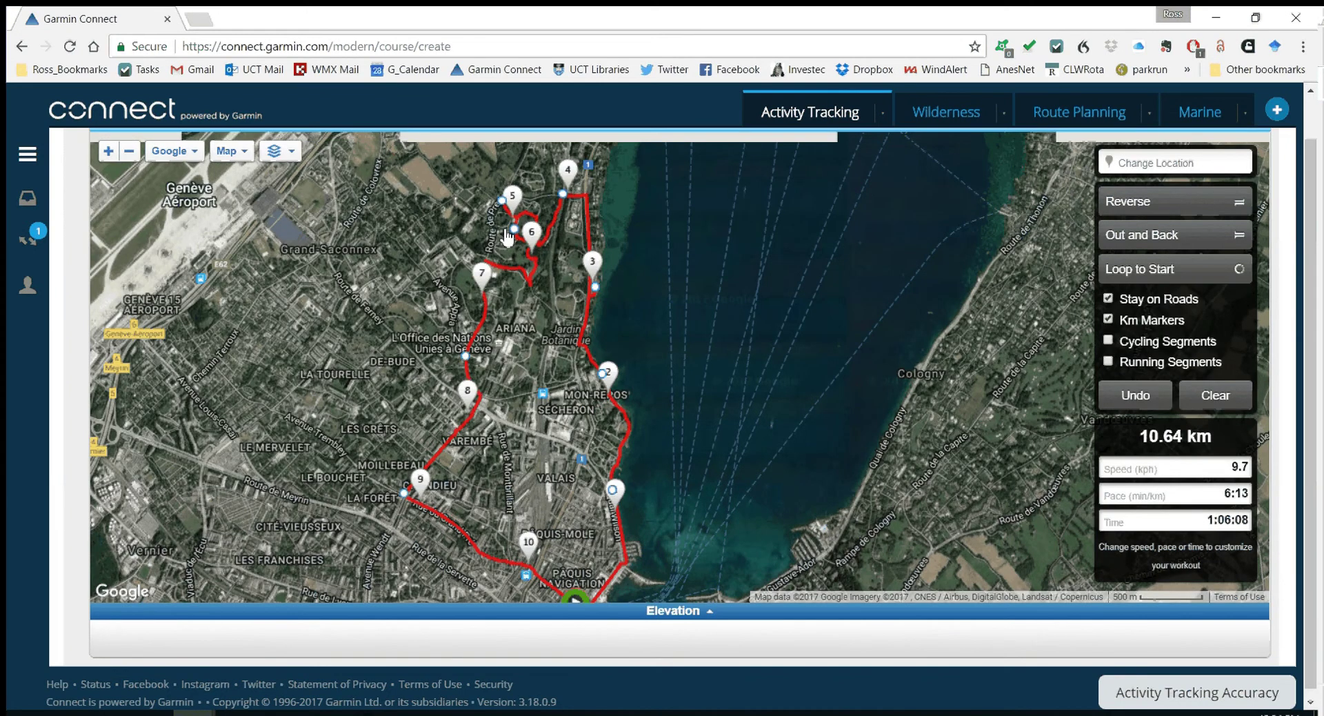
scroll(508, 237, "up", 2)
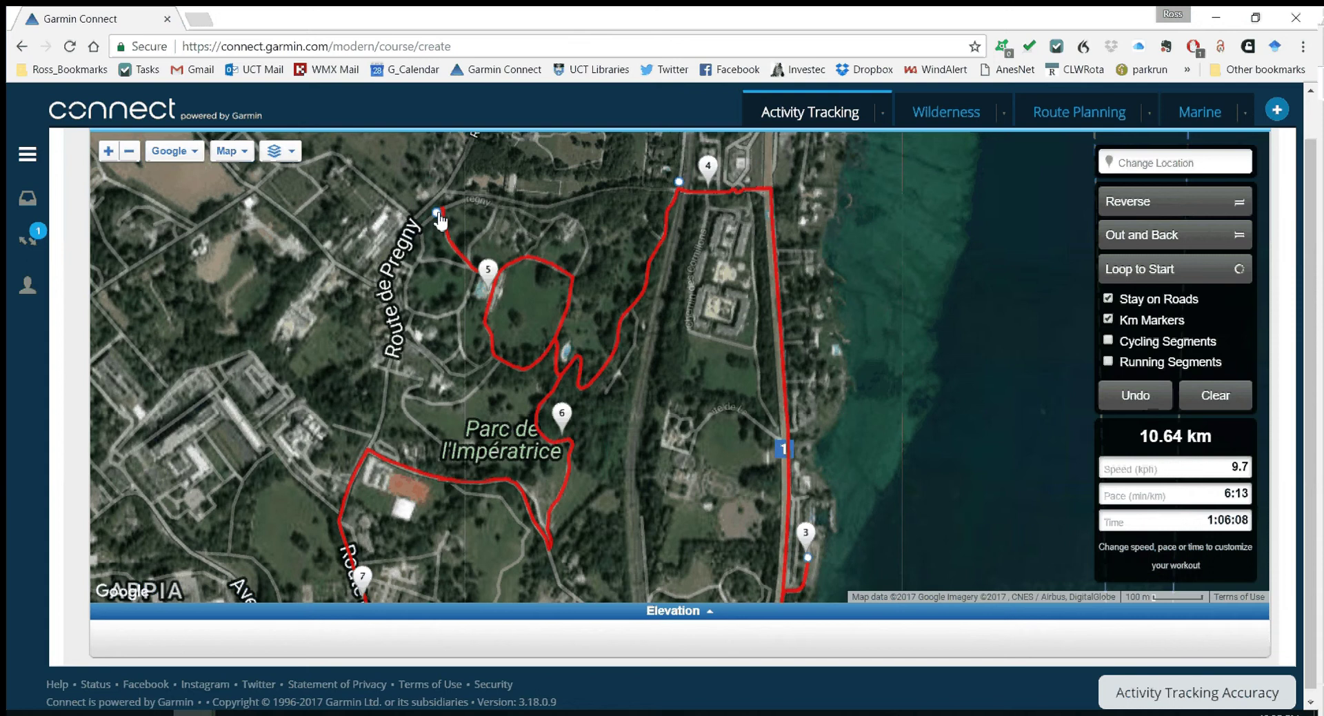
Remove the park endpoint and reroute through a new waypoint via Route de Pregny, making 10.8 km
left_click(438, 215)
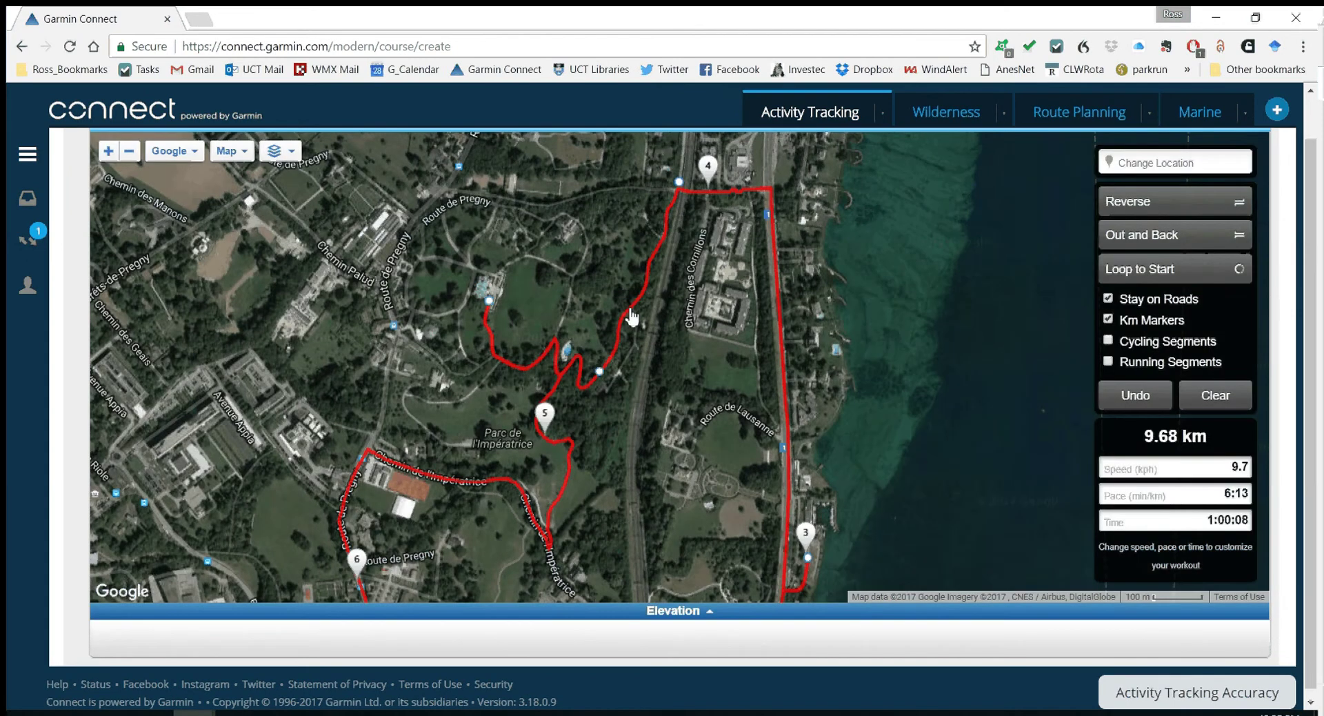
left_click_drag(631, 318, 505, 200)
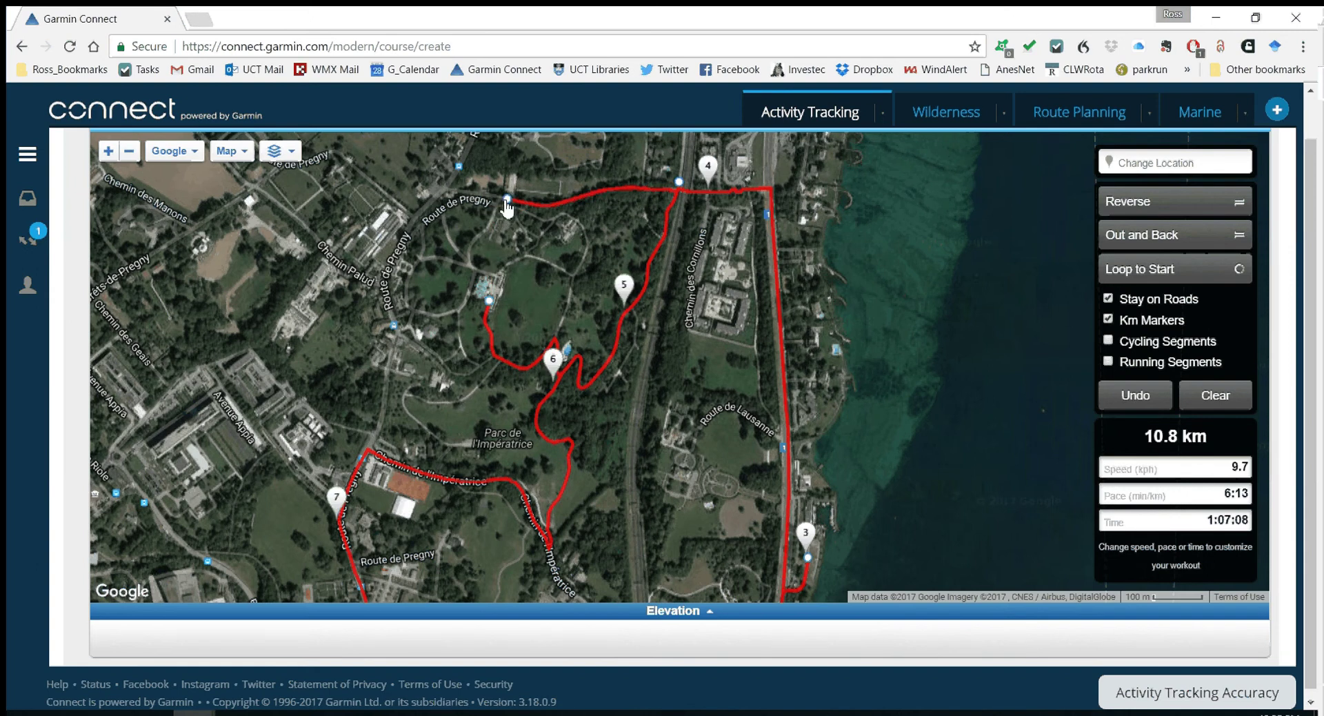
left_click(507, 201)
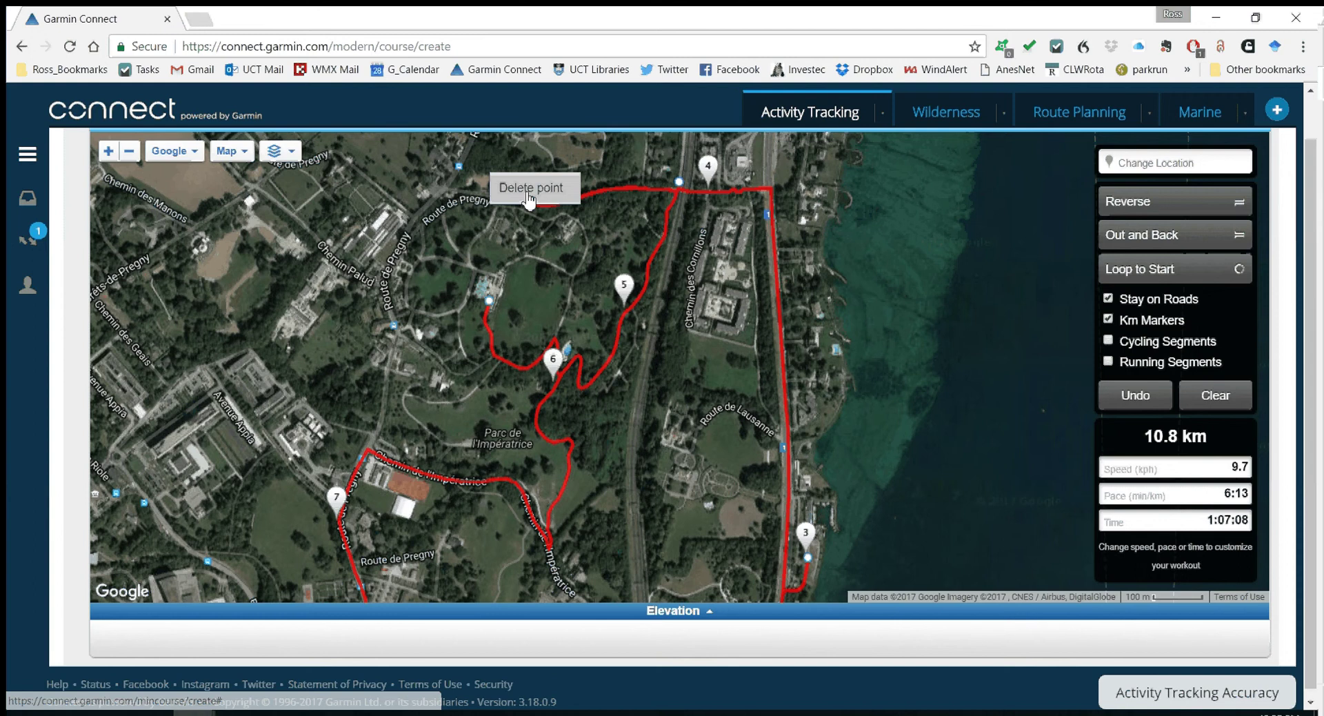
Delete the extra park waypoint and move waypoint 5 onto the road west of the park, giving 9.31 km
left_click(528, 200)
left_click(492, 307)
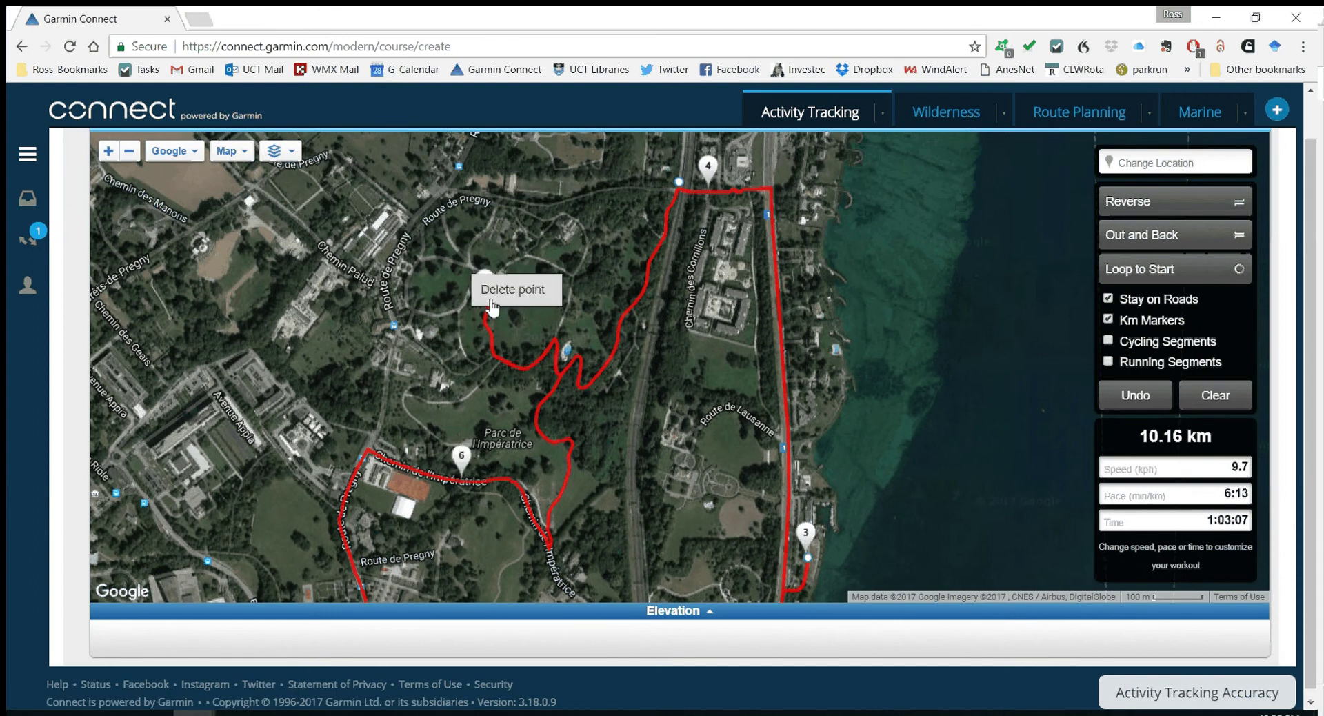
left_click(491, 305)
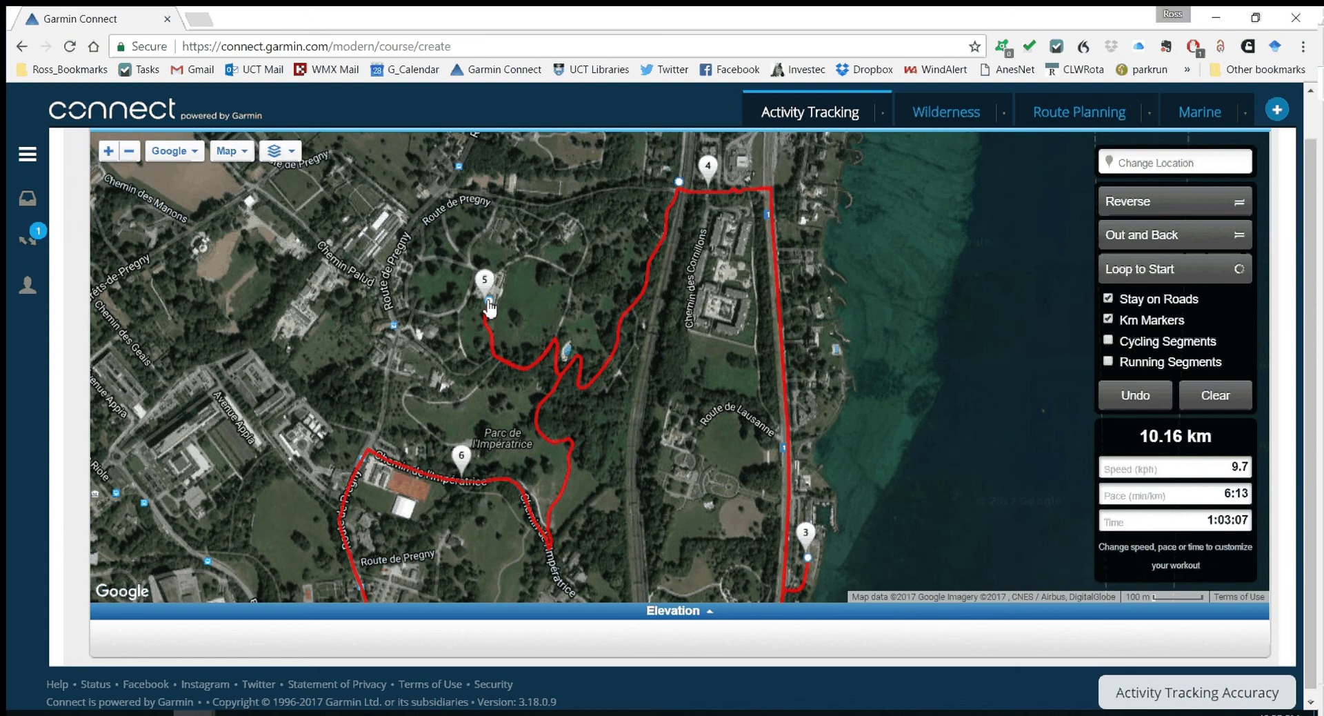
left_click_drag(490, 307, 633, 340)
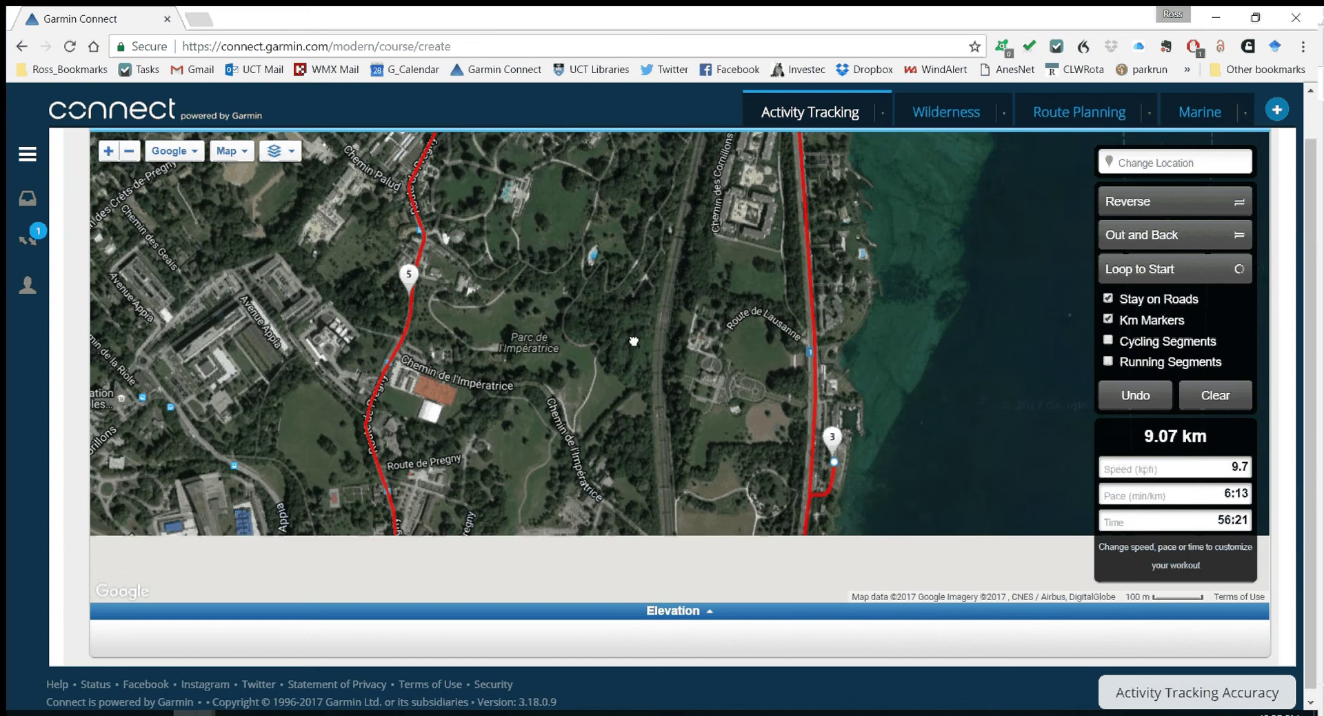
scroll(583, 395, "down", 1)
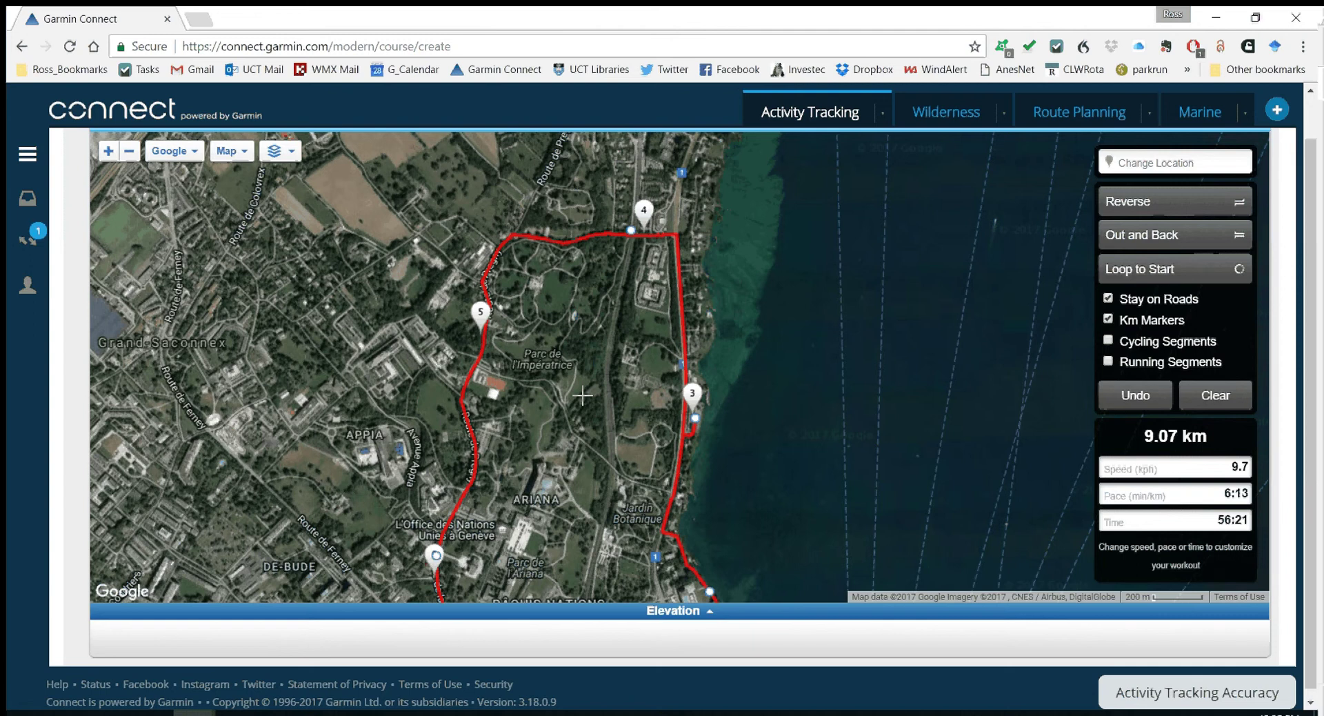
left_click_drag(583, 396, 607, 388)
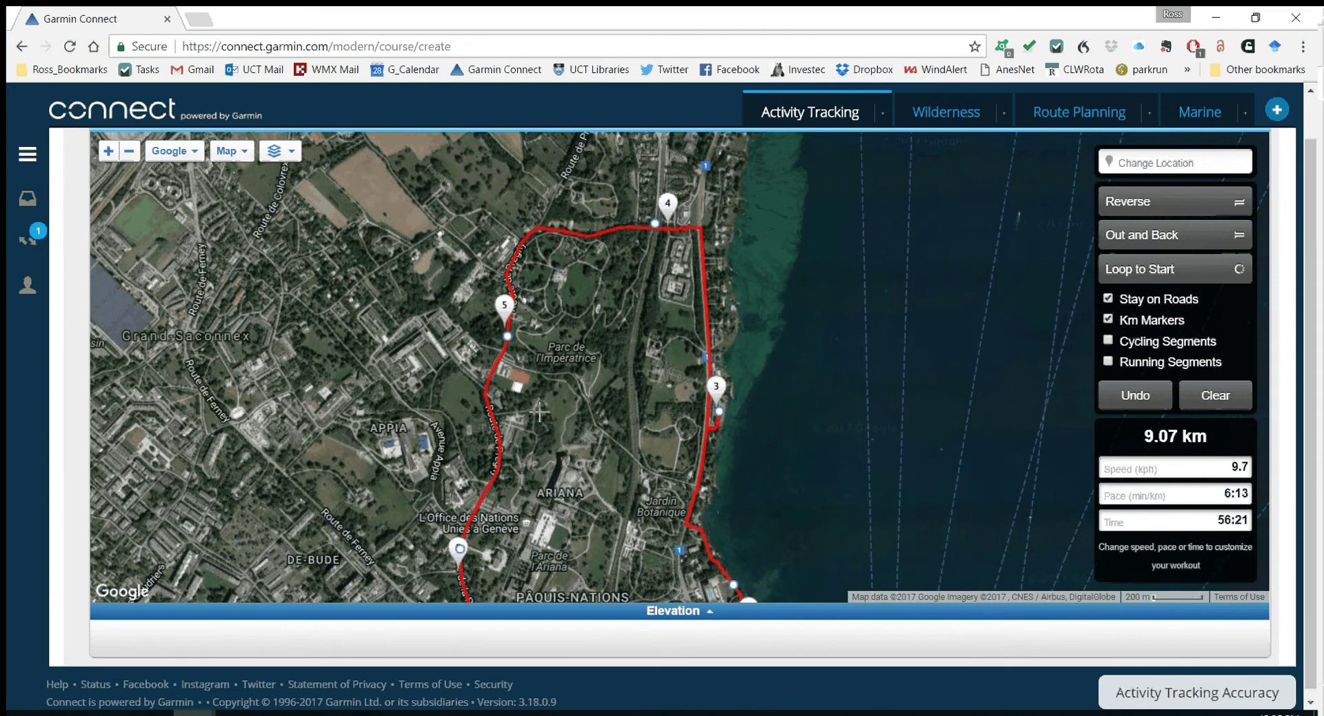
left_click_drag(539, 412, 345, 355)
mouse_move(574, 332)
left_mouse_down()
mouse_move(690, 387)
mouse_move(629, 434)
mouse_move(625, 373)
left_mouse_up()
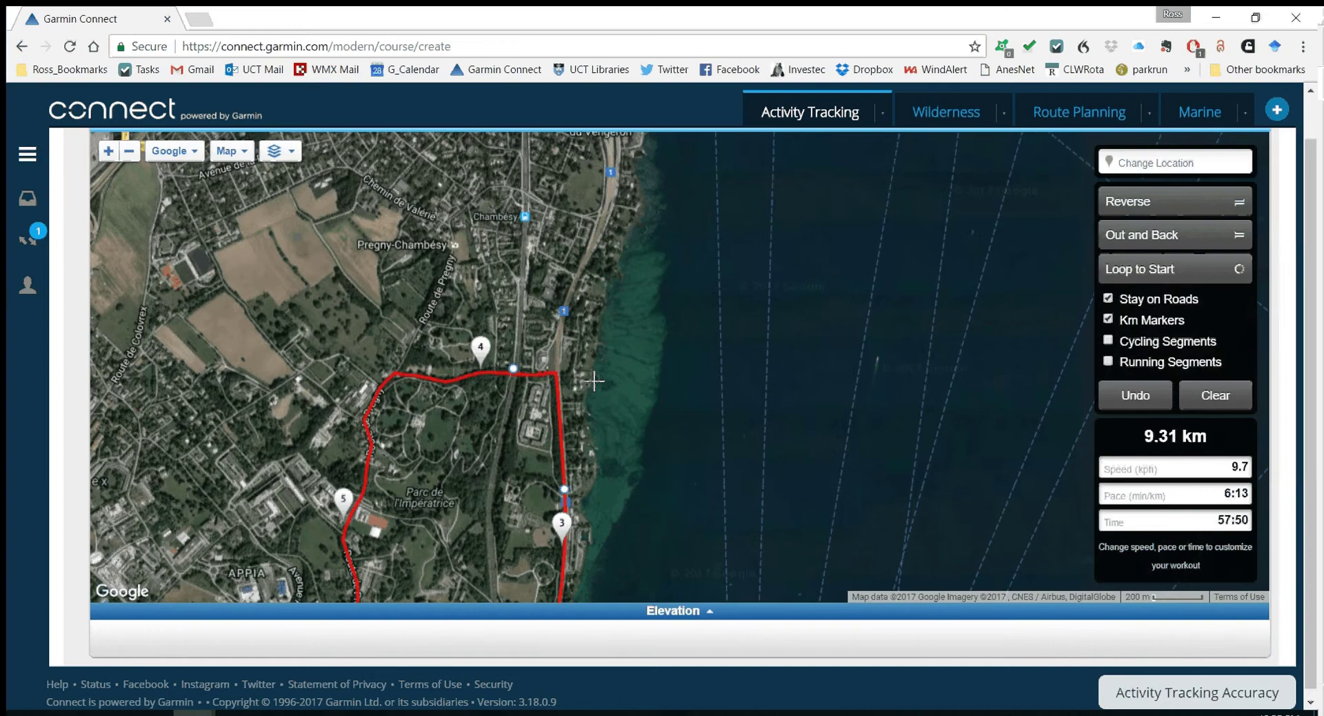
Set the course pace to 5:40 min/km
left_click(1214, 494)
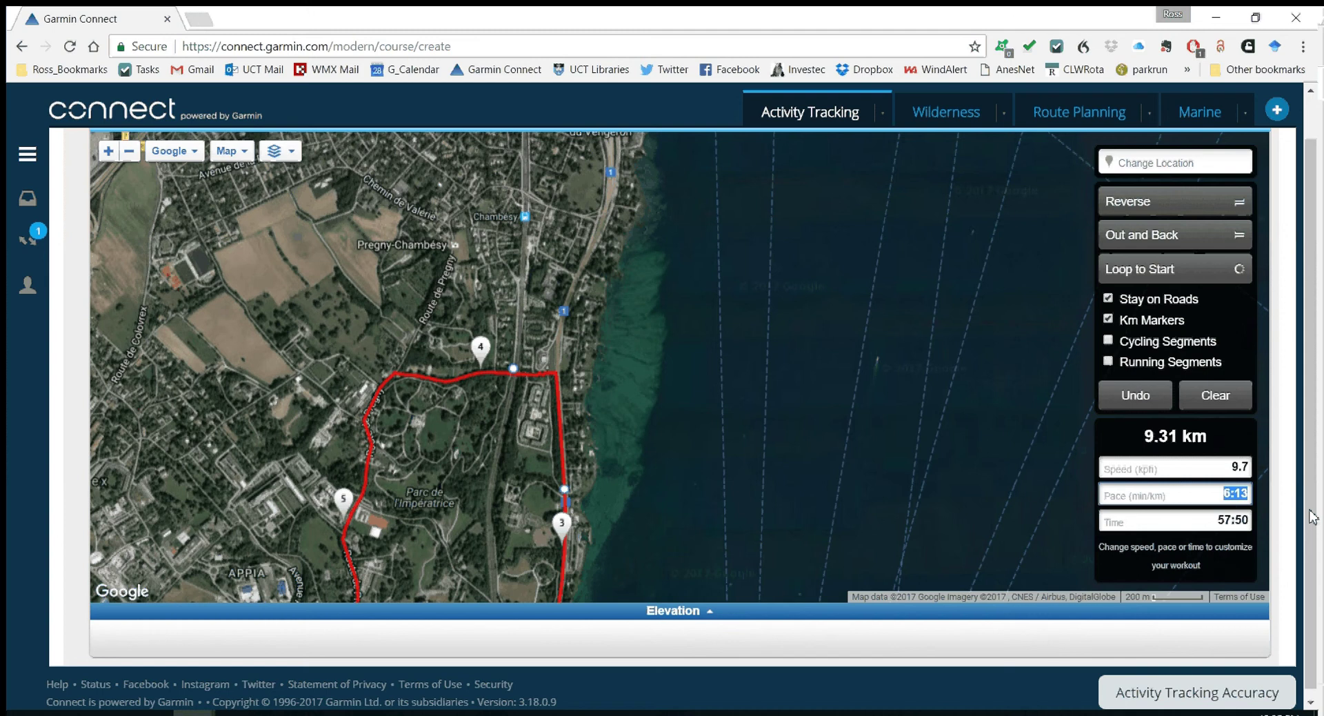
type("5:40")
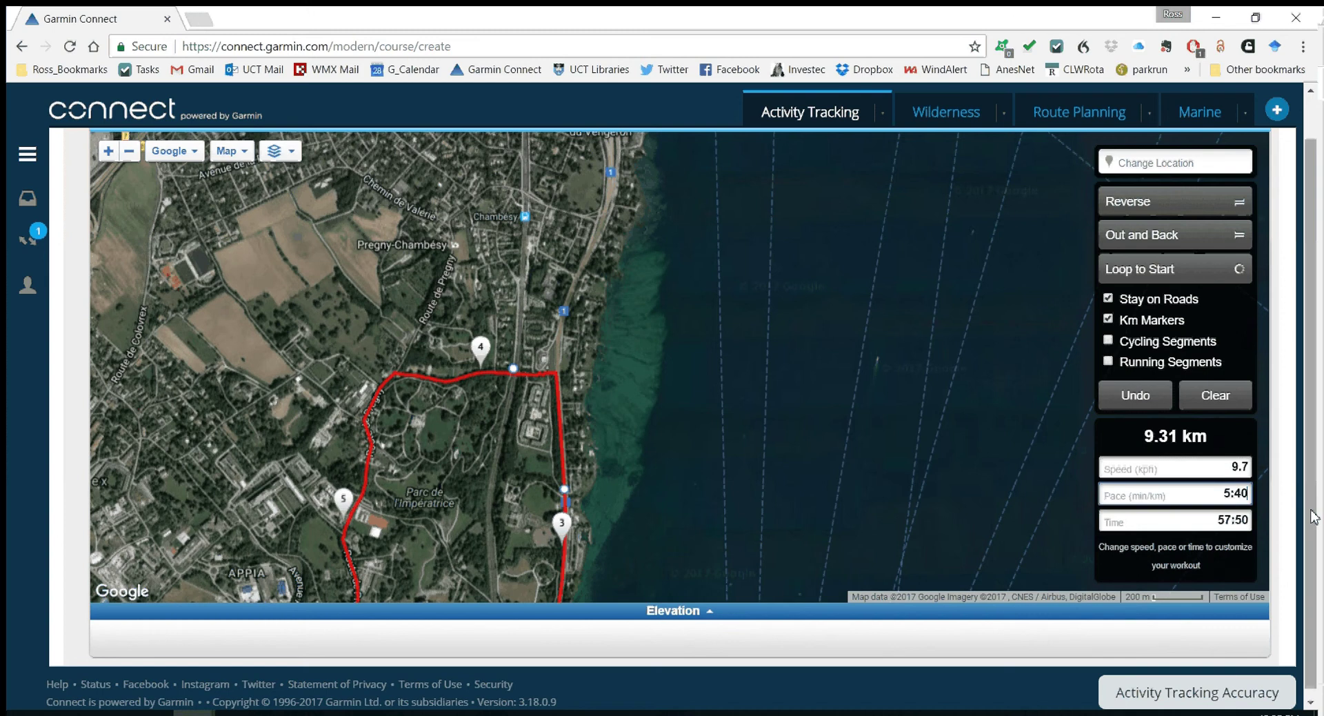
key("Tab")
Show the elevation profile and switch the map from satellite to road map
left_click(452, 611)
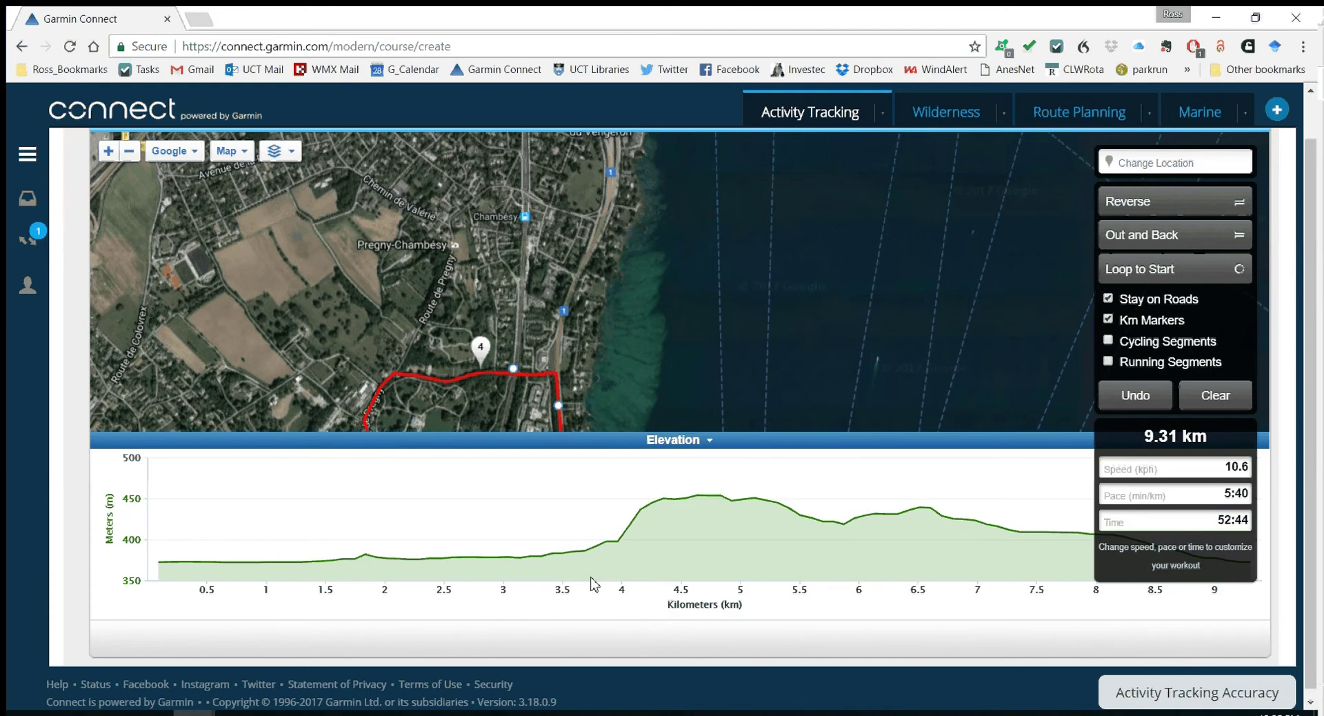
left_click_drag(594, 234, 600, 120)
left_click(229, 151)
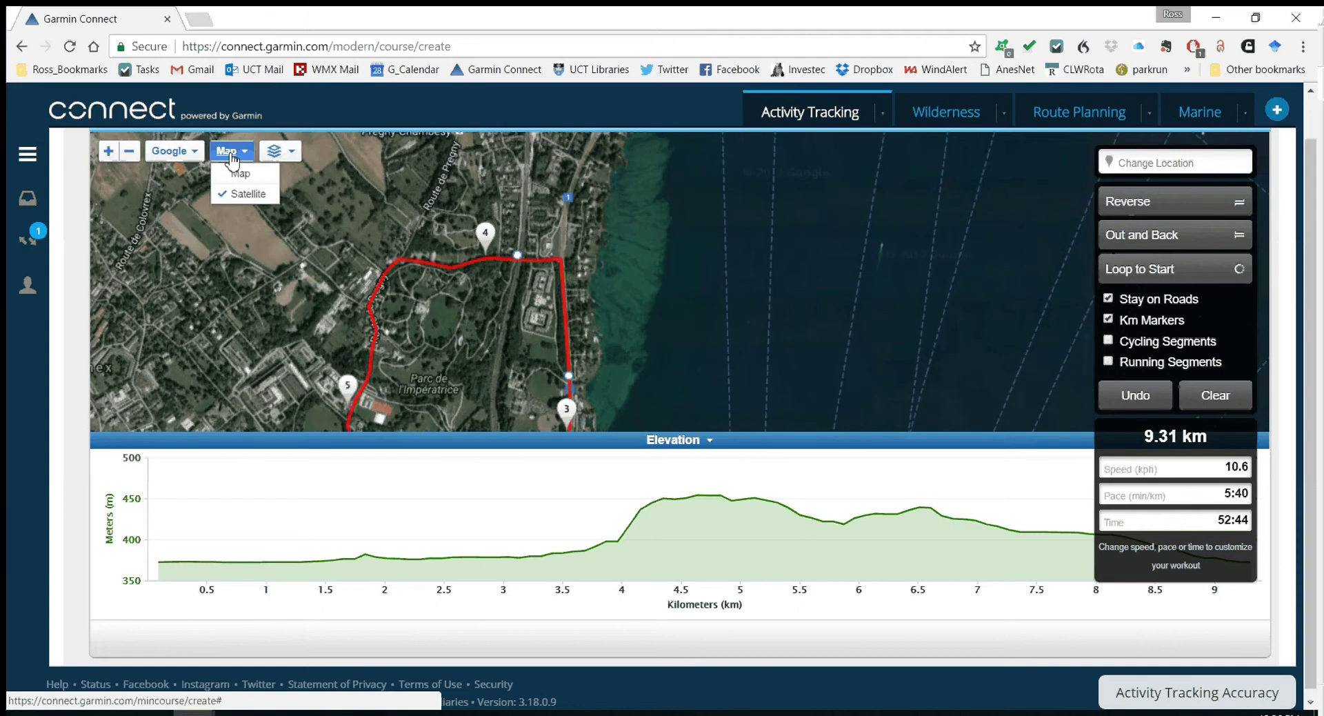
left_click(241, 173)
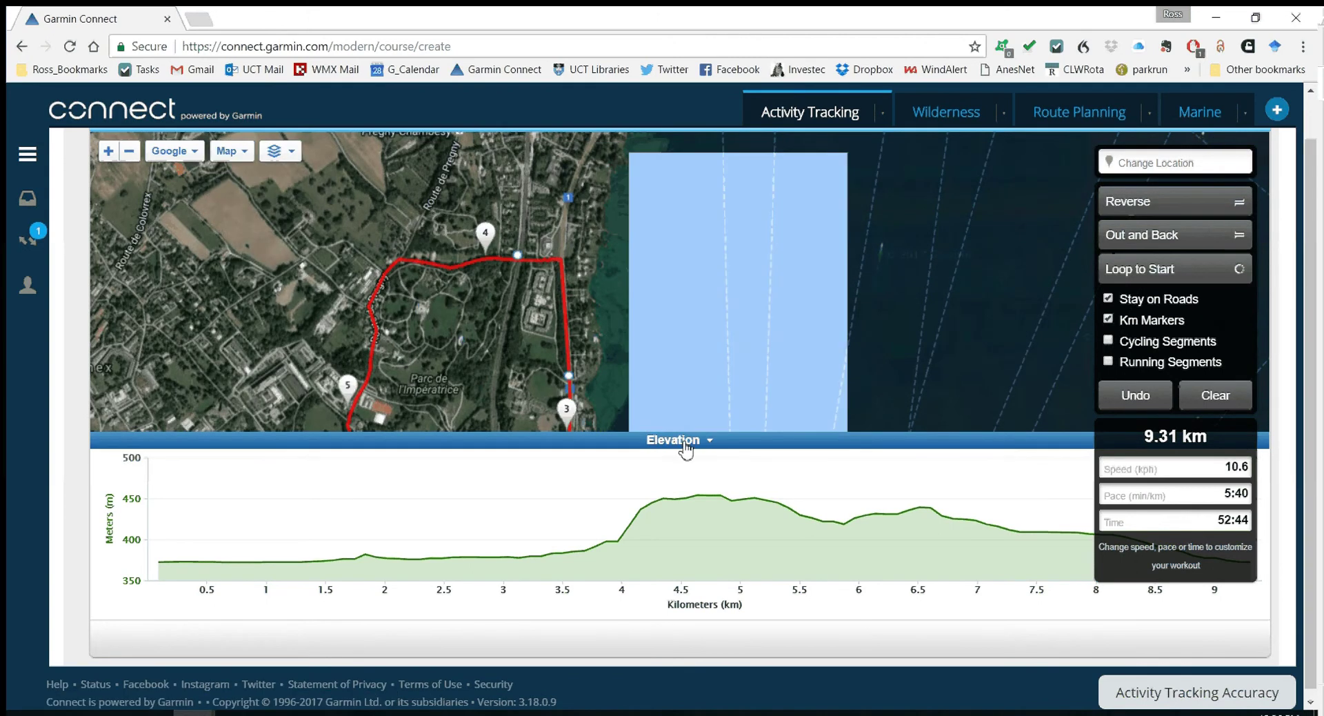
Move waypoints near Chemin des Corbillons and km 5 onto new roads, trimming the loop to 8.8 km
left_click(686, 447)
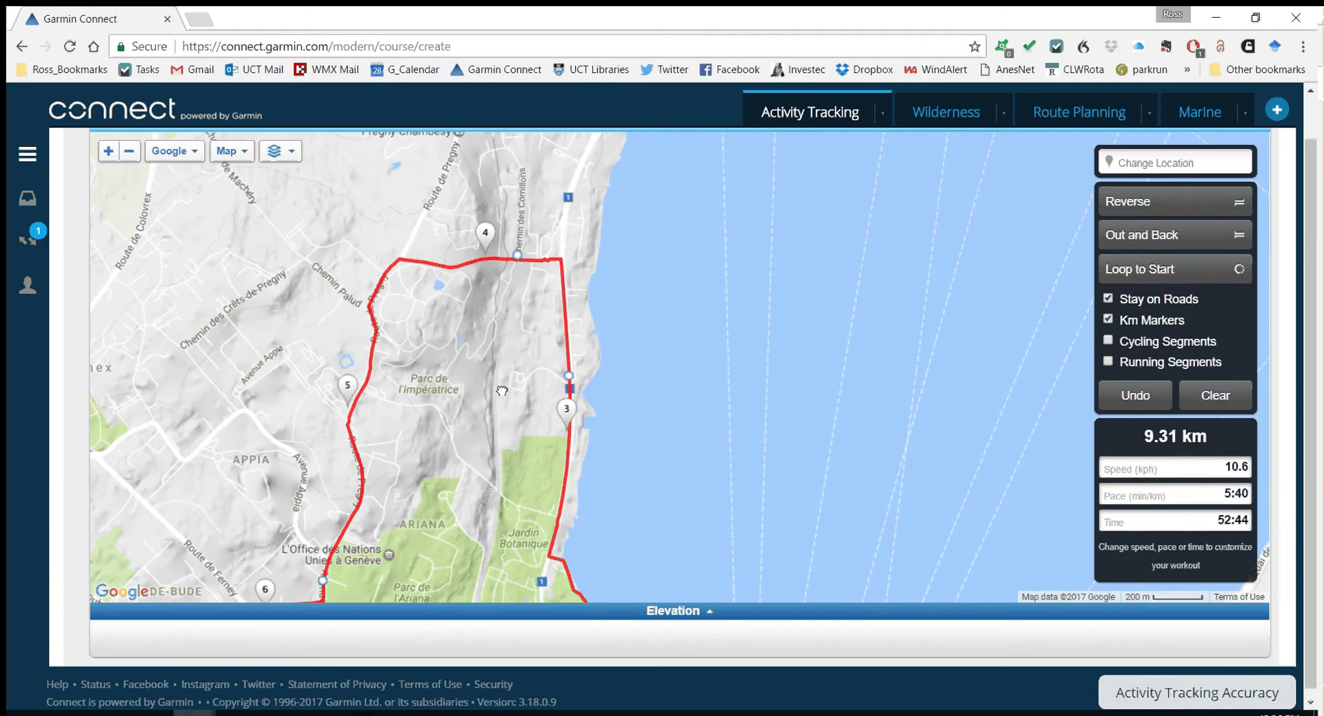
left_click_drag(502, 390, 622, 357)
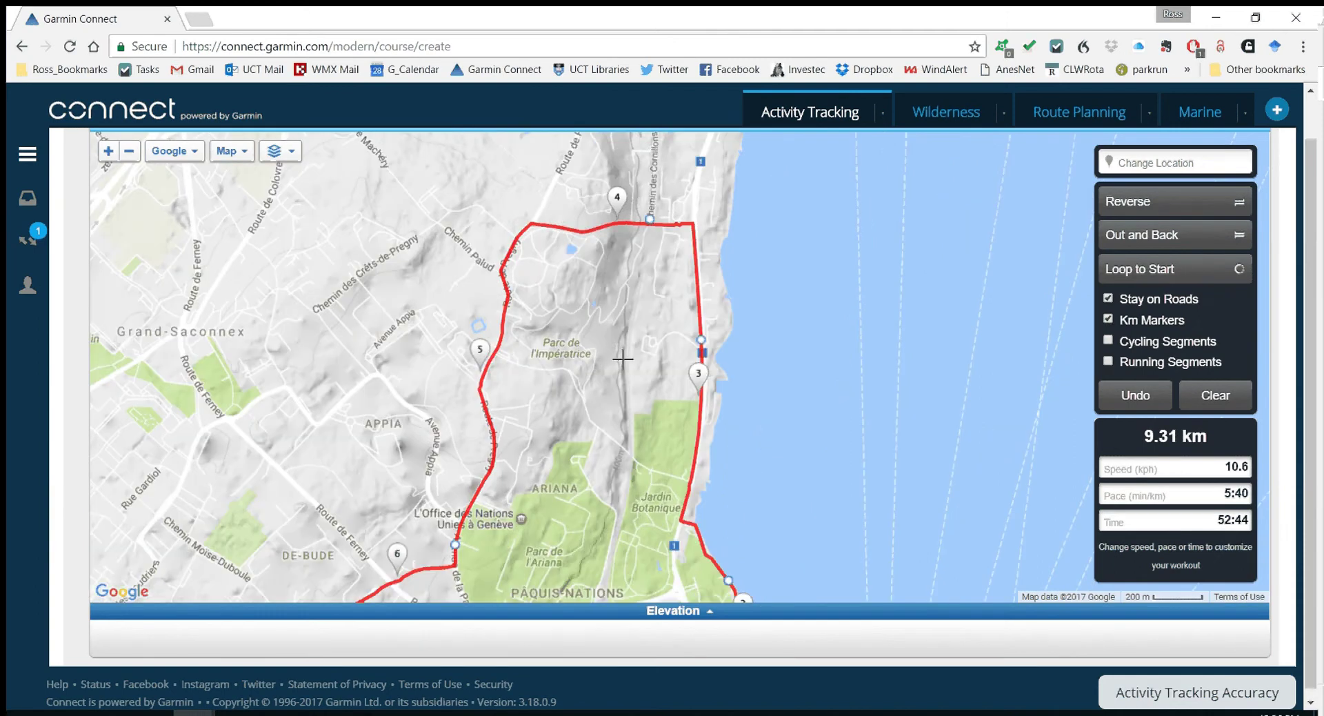
left_click_drag(650, 219, 587, 313)
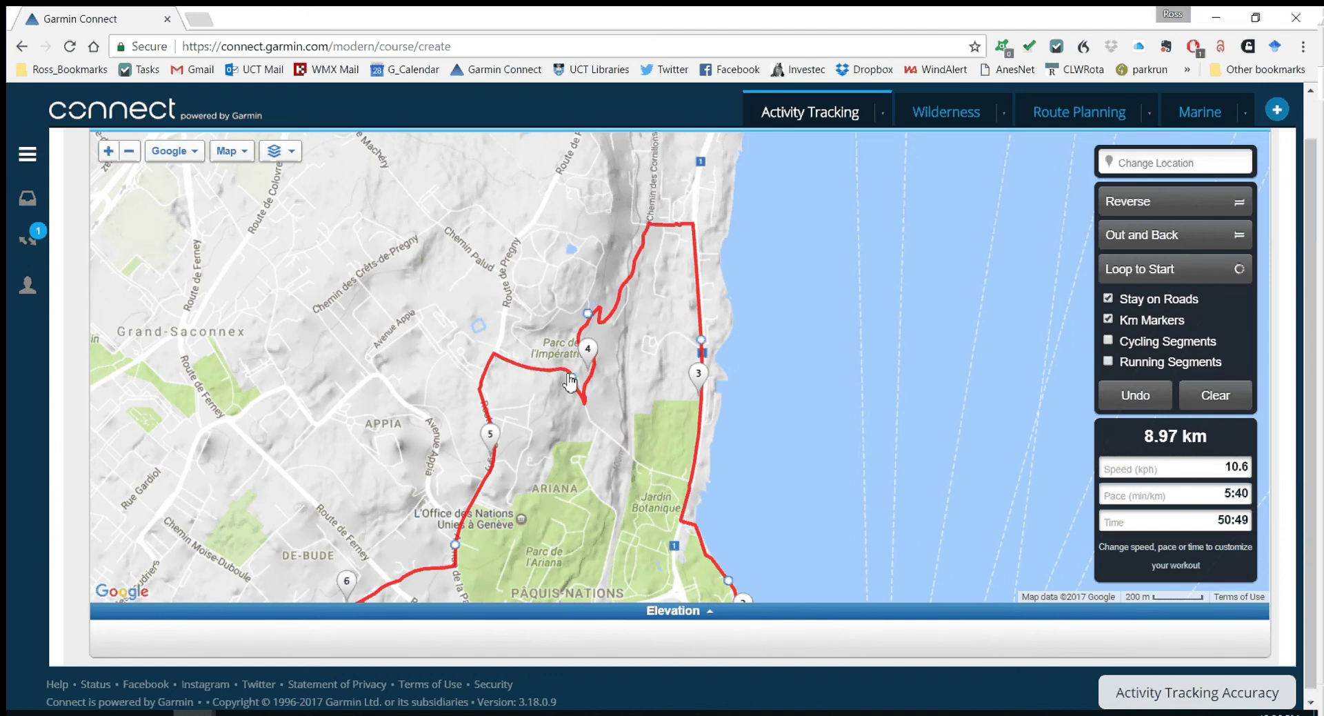
left_click_drag(570, 382, 528, 290)
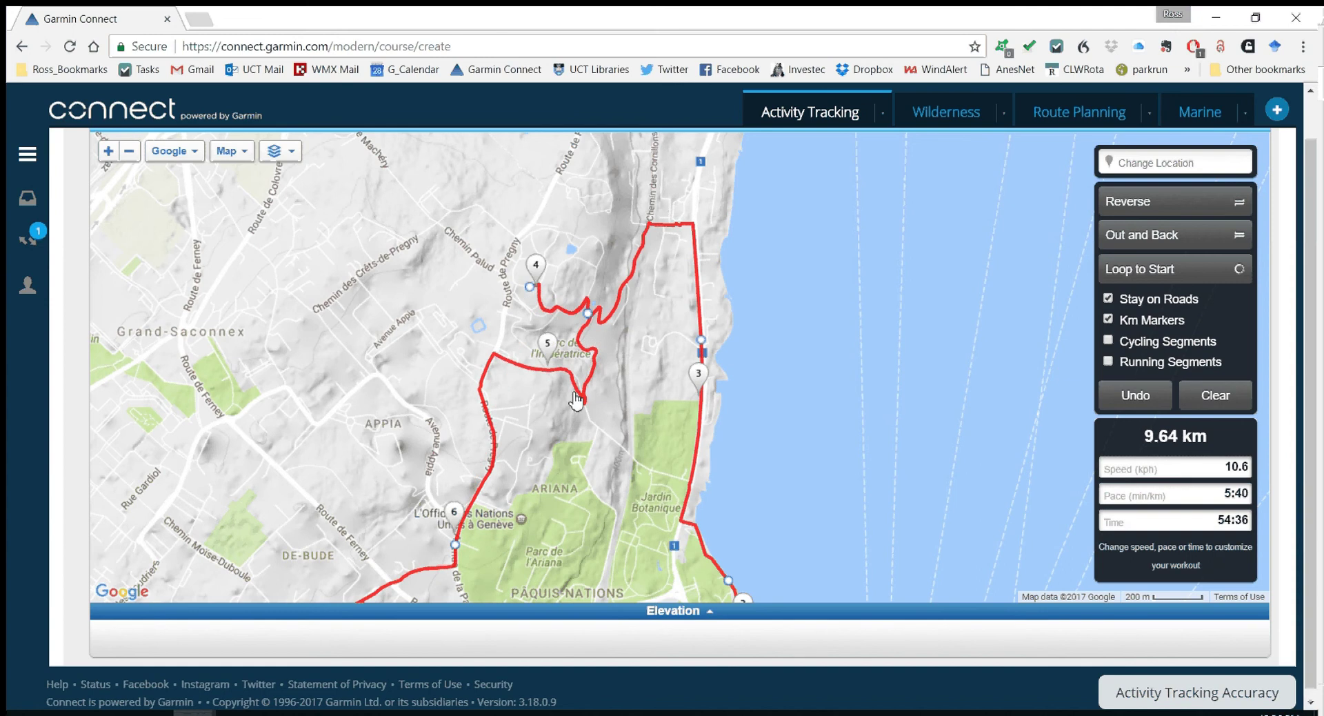
left_click_drag(577, 400, 522, 339)
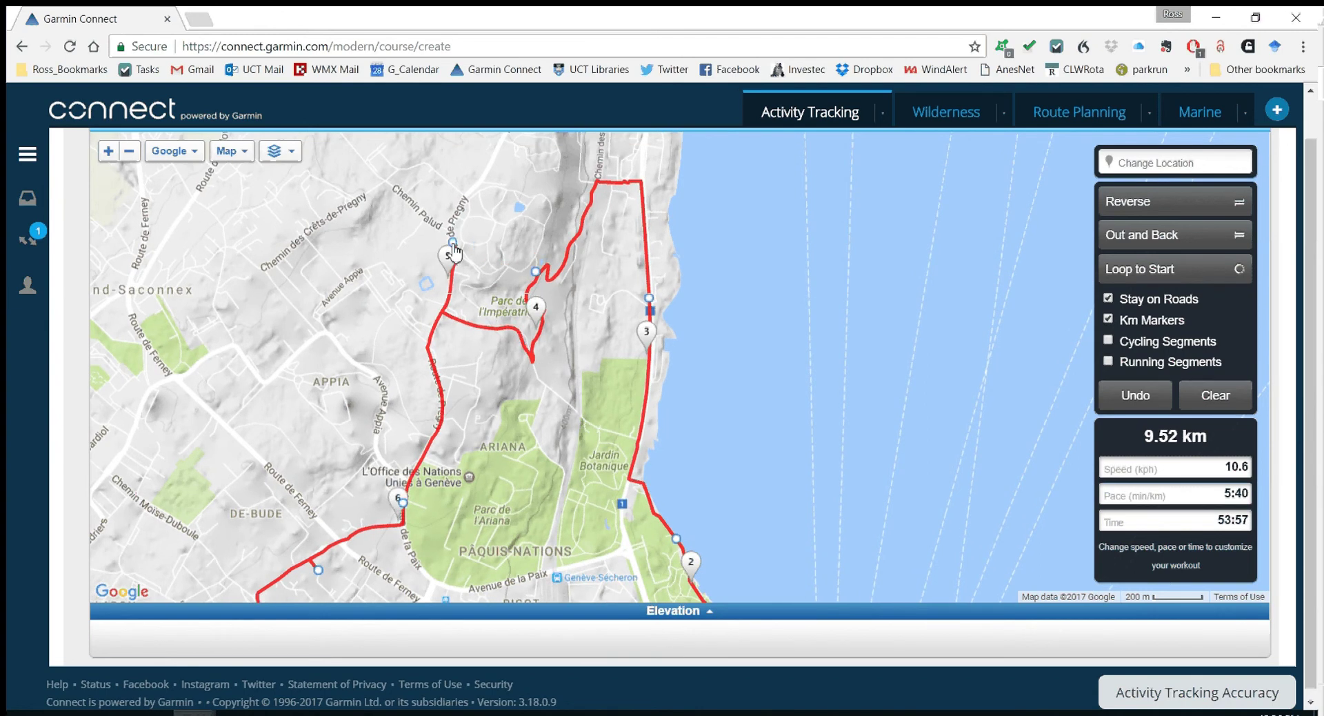
left_click_drag(453, 245, 513, 386)
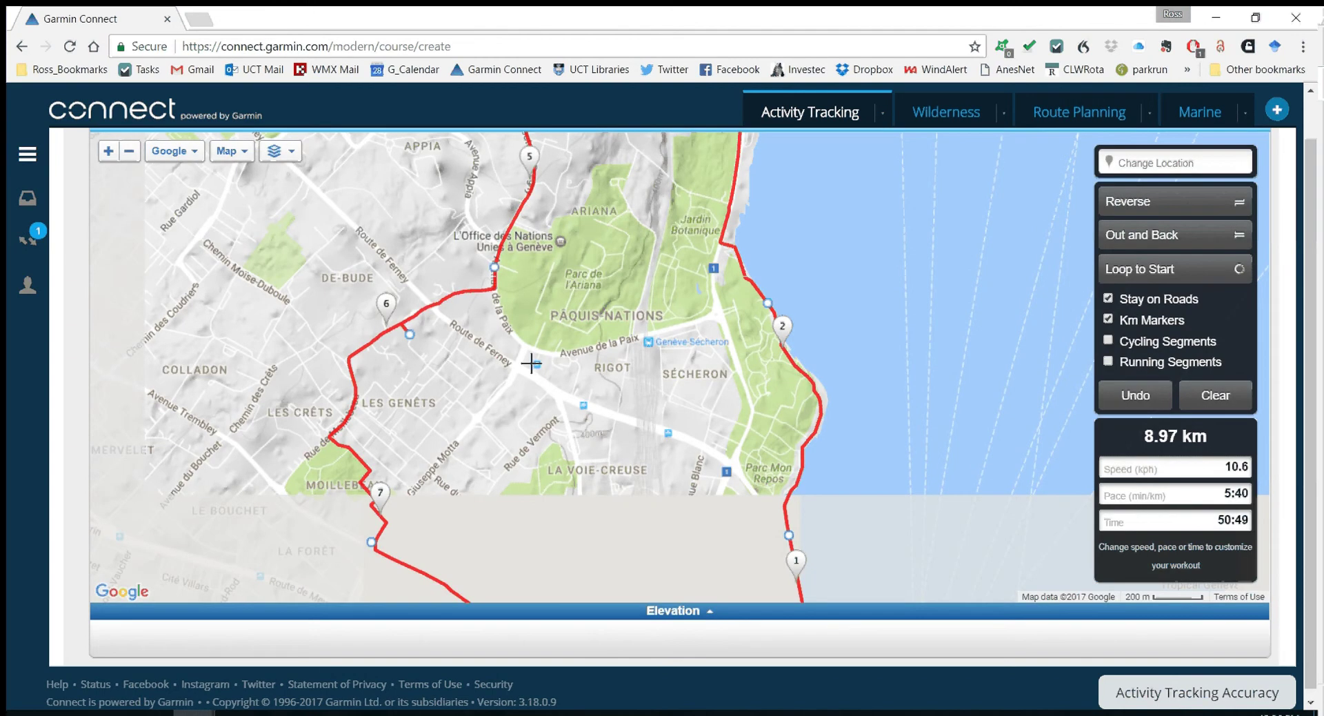
scroll(525, 355, "down", 1)
left_click_drag(504, 338, 493, 334)
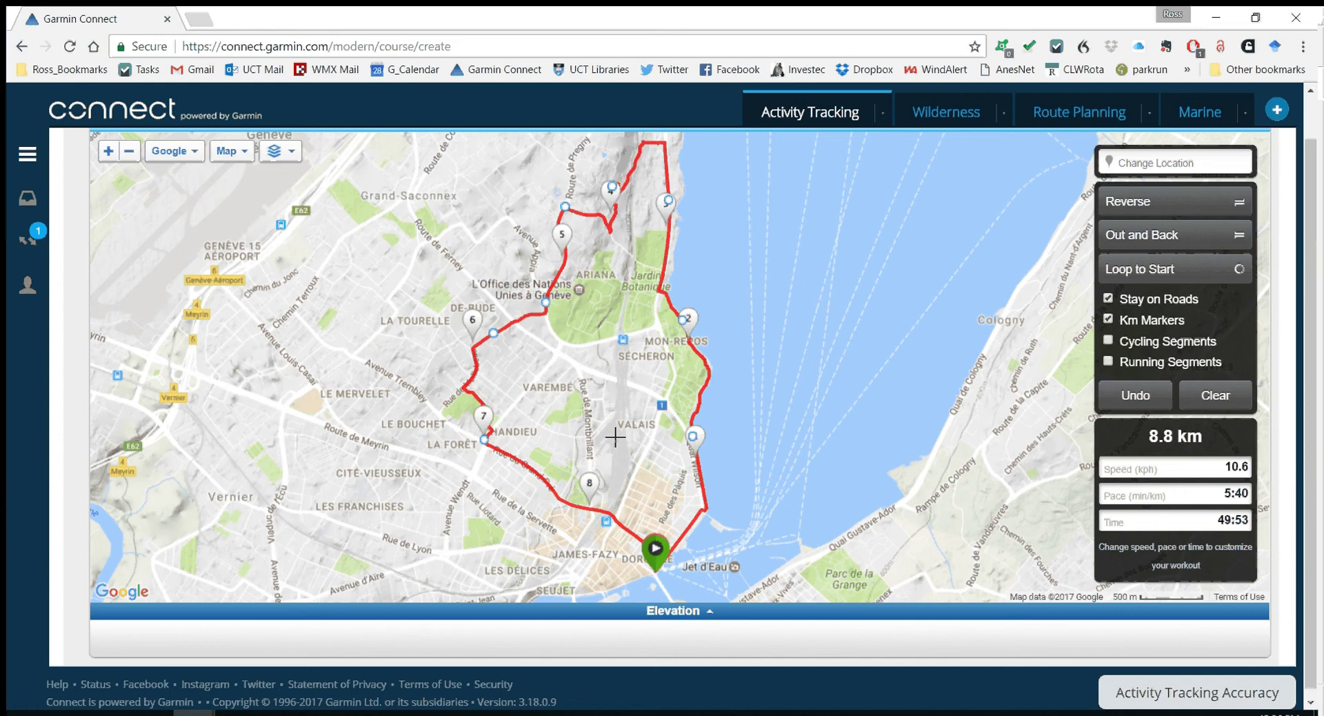
left_click_drag(647, 236, 555, 465)
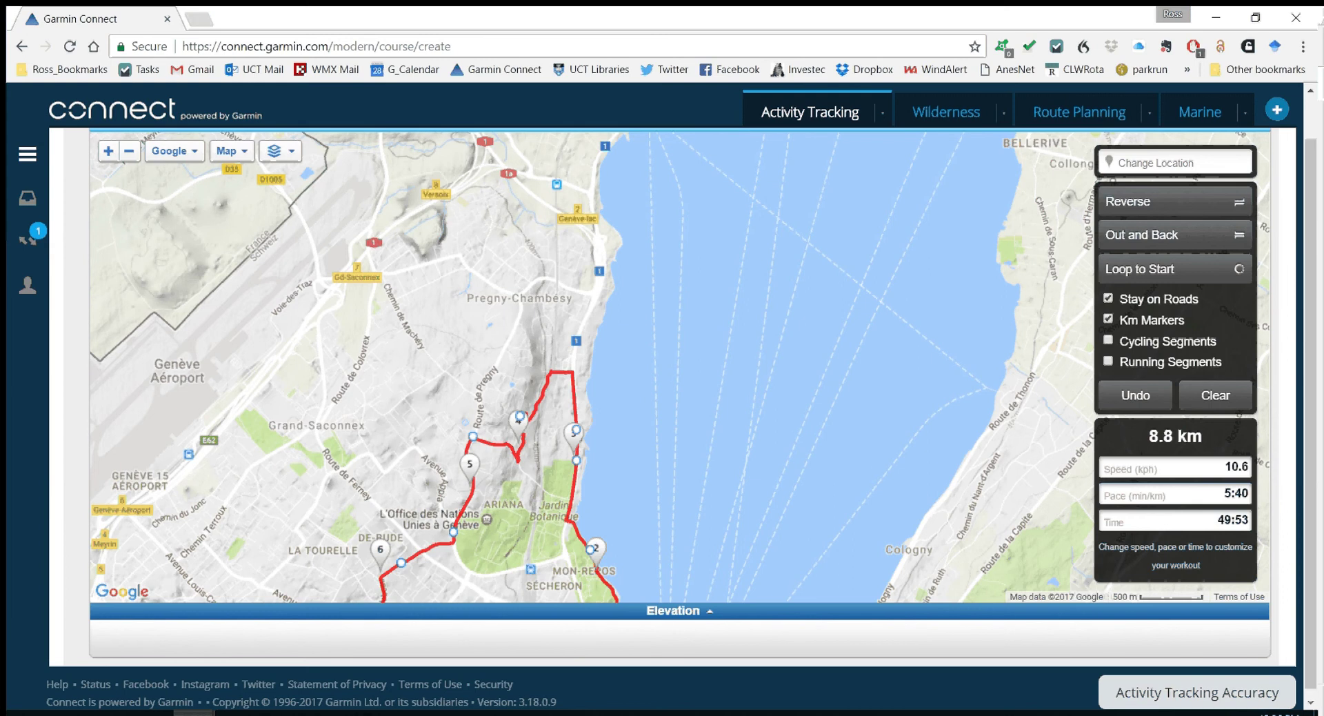
scroll(167, 104, "up", 1)
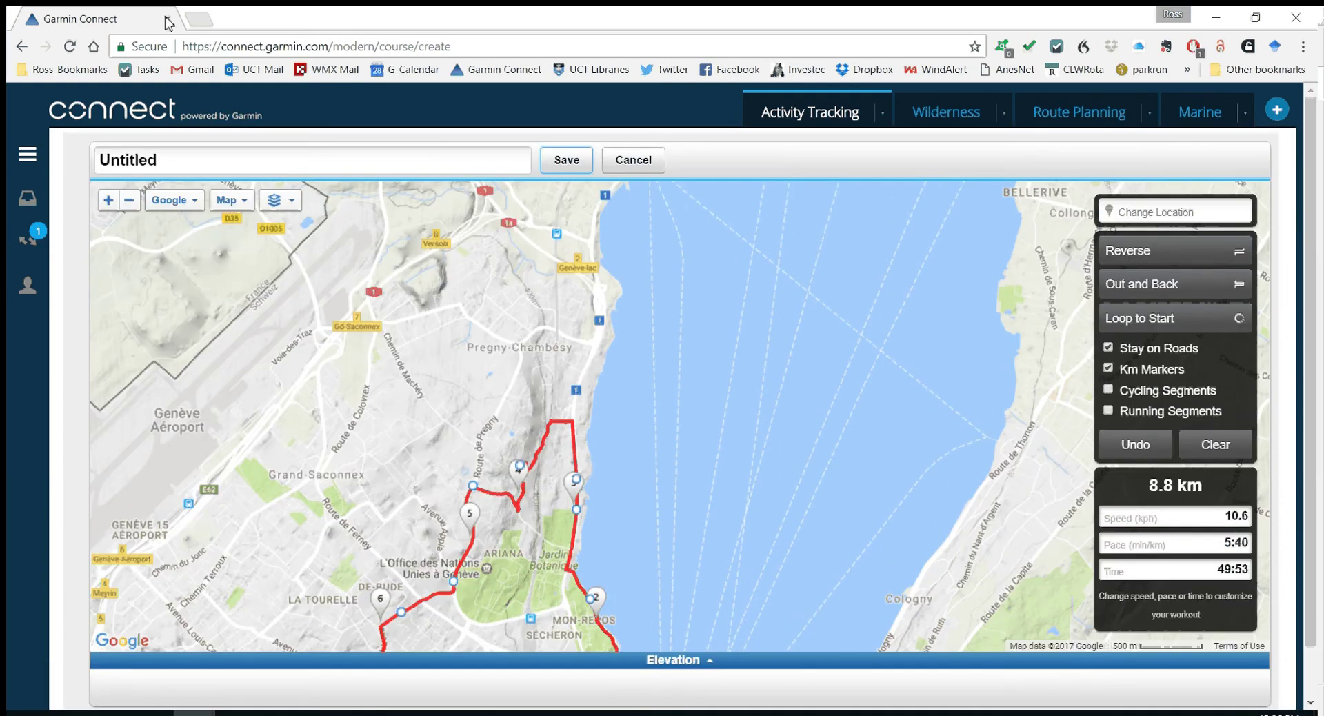
Name the course 'Random Geneva', save it, and bring up Send to Device with Fenix 3
left_click(138, 160)
type("Ra")
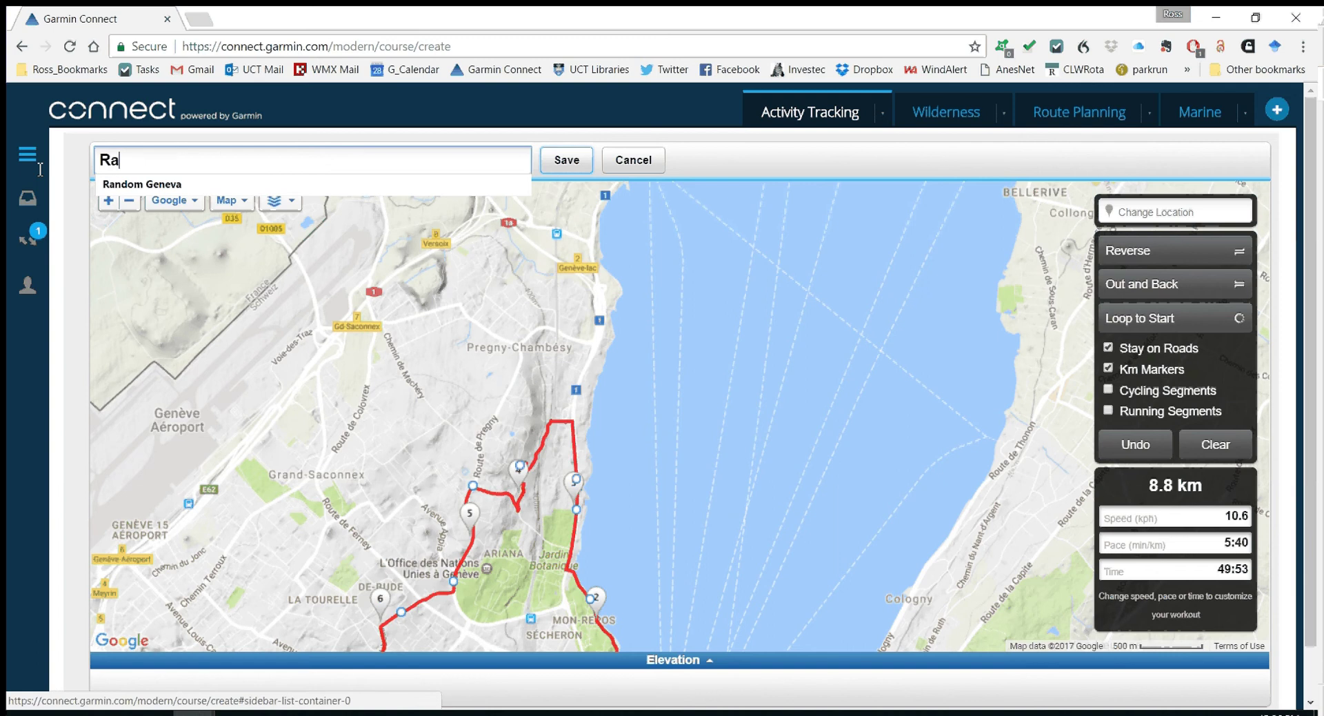
type("ndom Geneva")
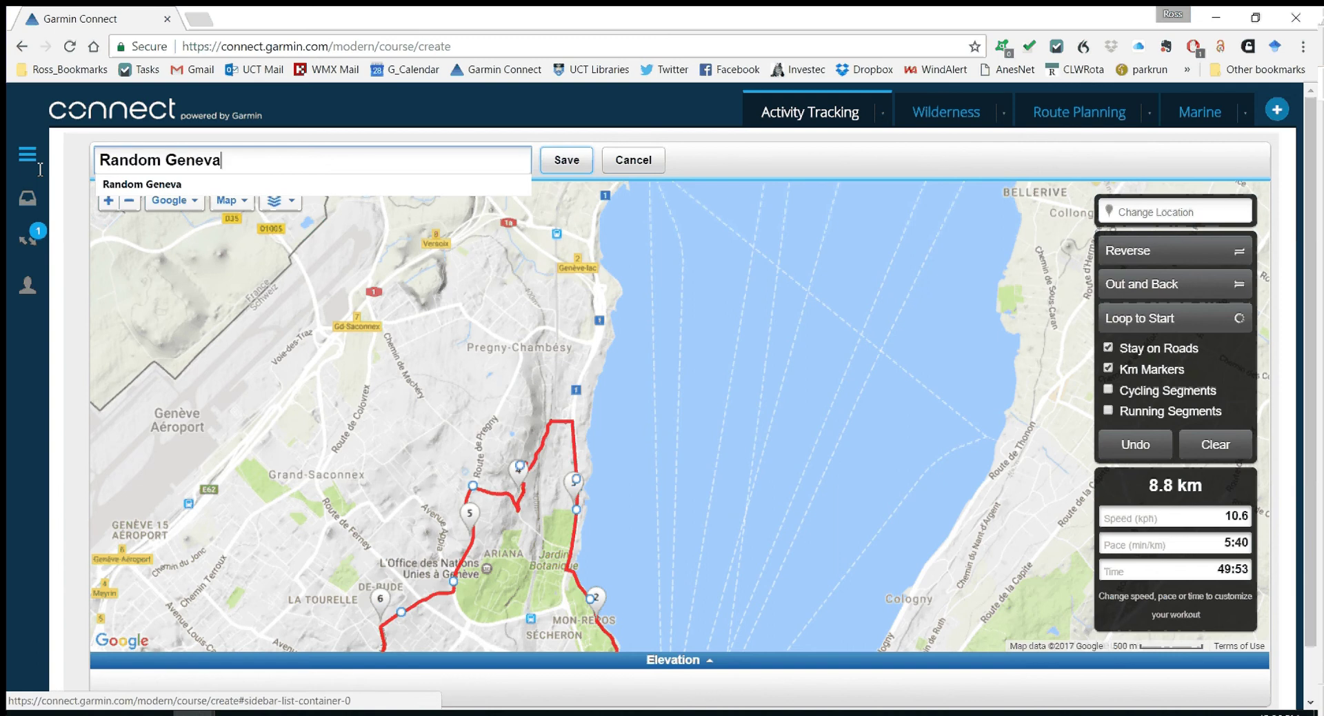
left_click(552, 163)
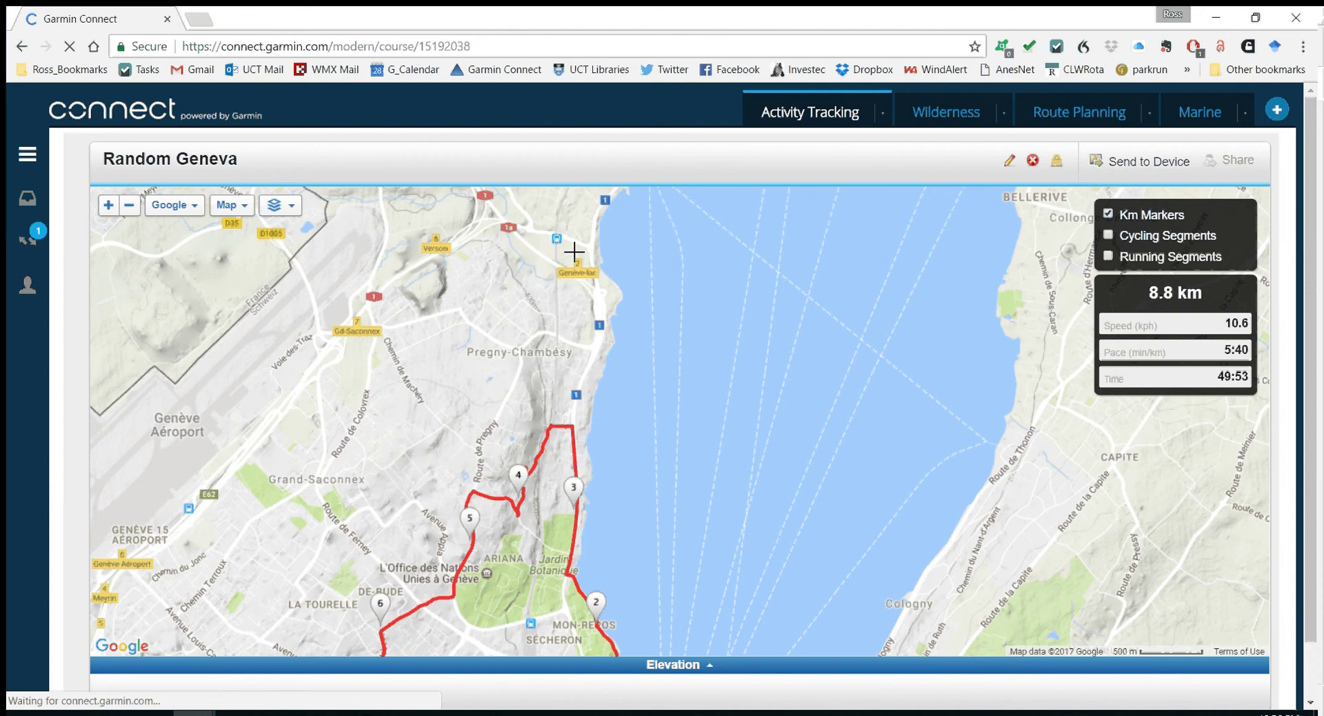
left_click(1142, 165)
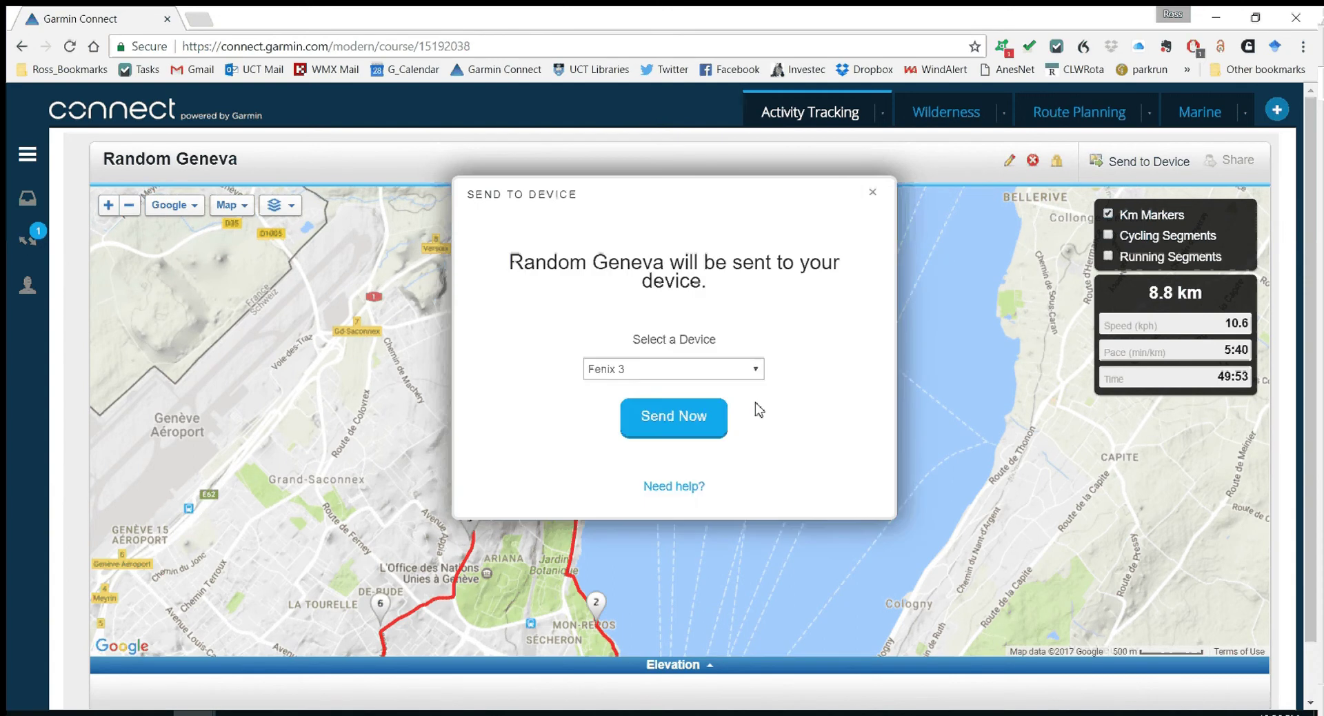
Send Random Geneva to the Fenix 3, dismiss the plug-in prompt, and close Garmin Express
left_click(707, 420)
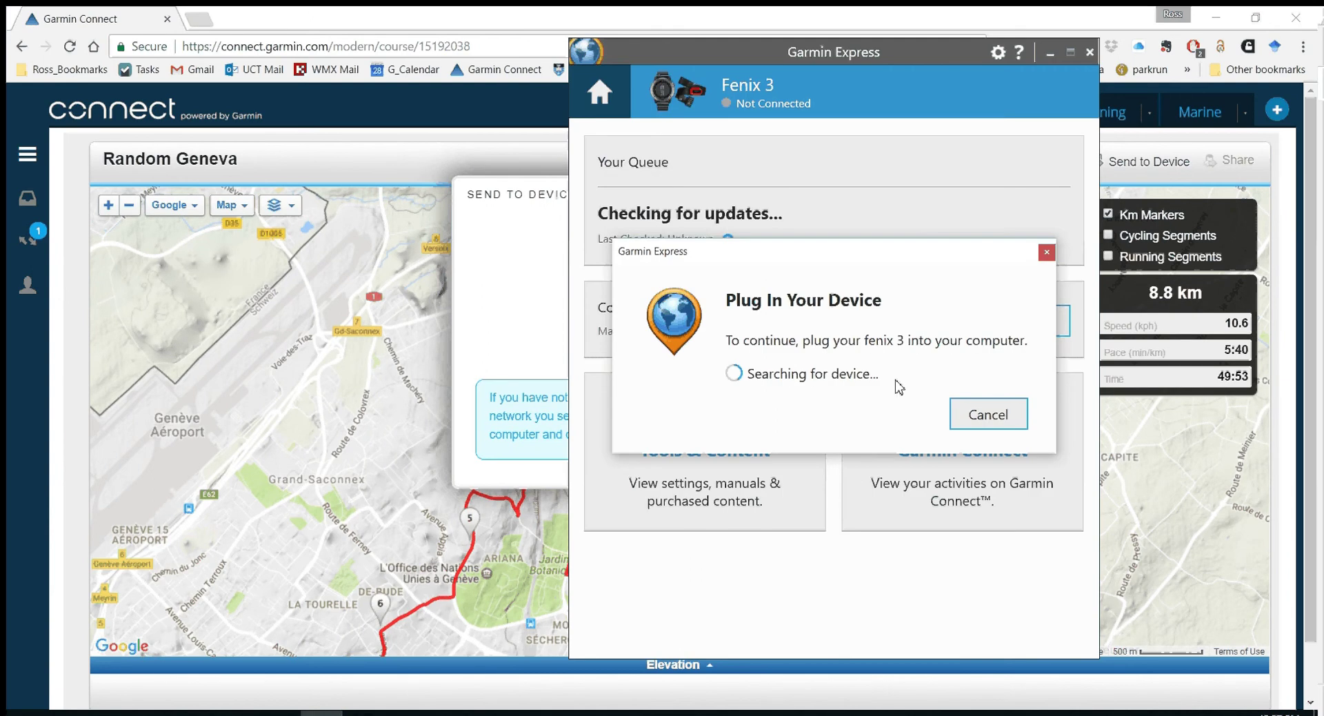
left_click(985, 418)
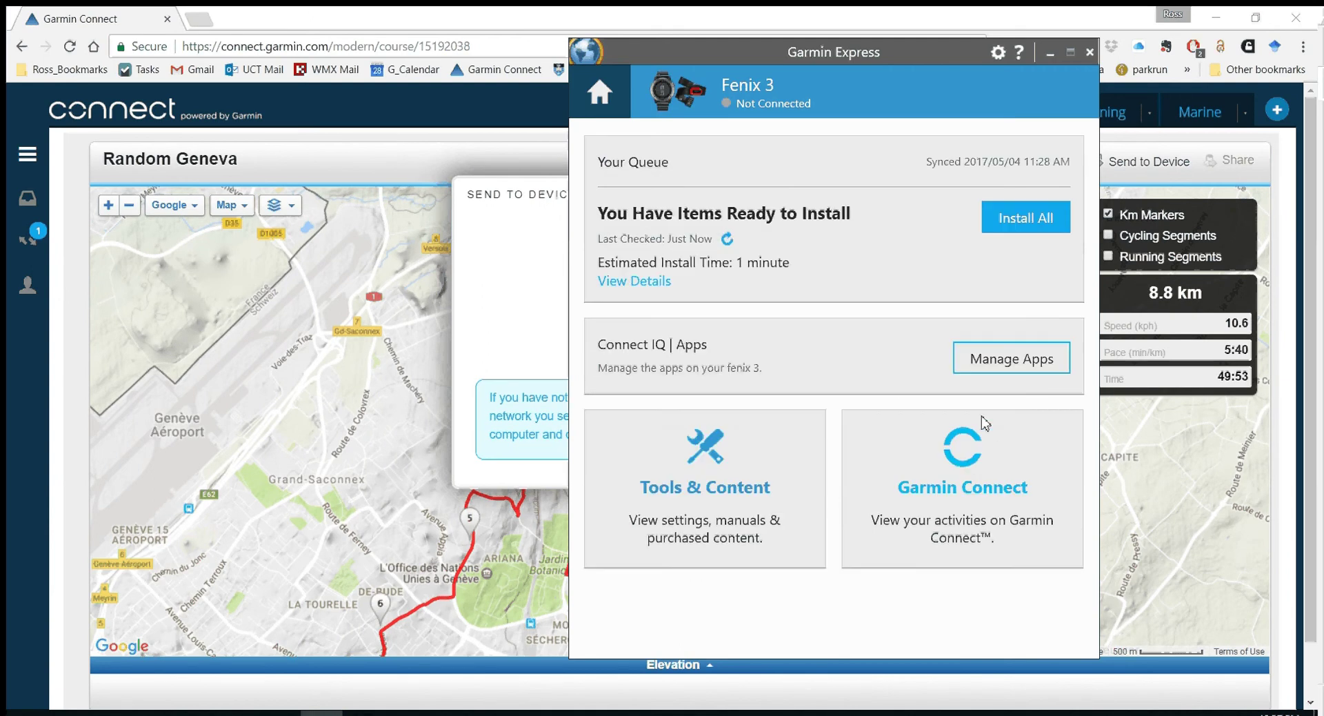
left_click(1090, 53)
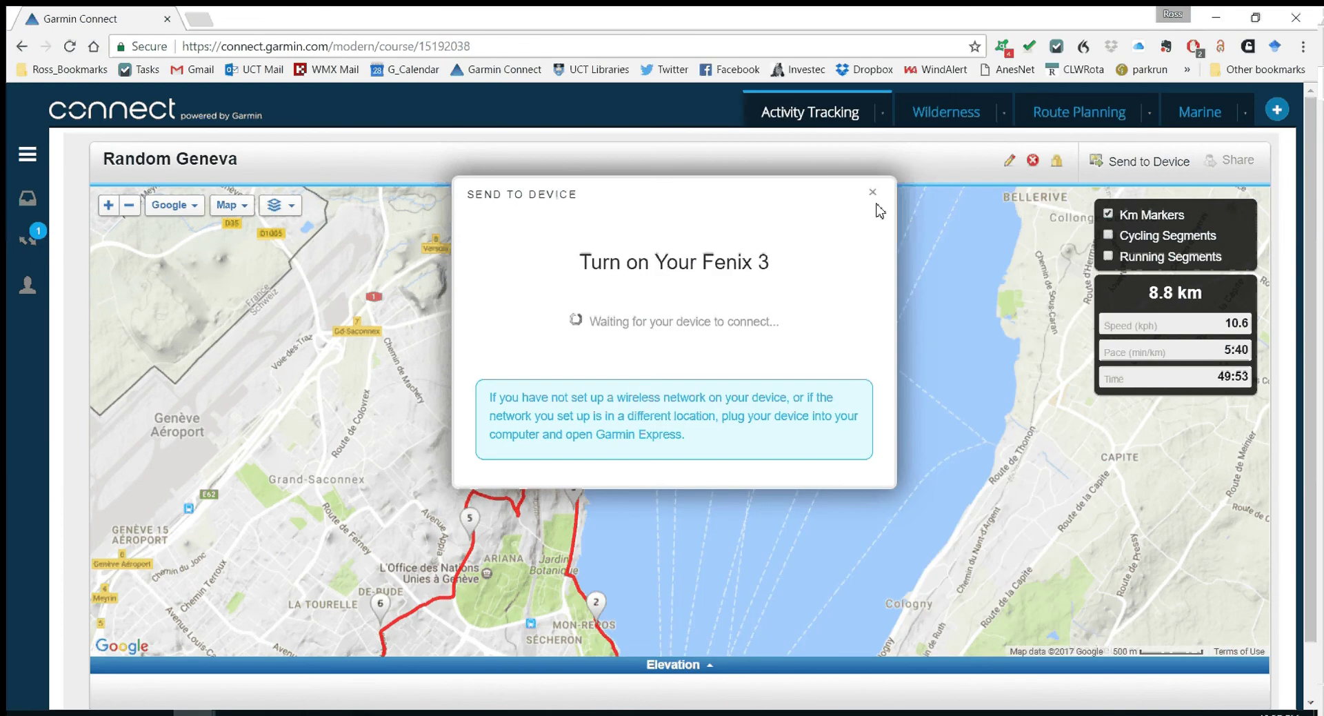
left_click(873, 193)
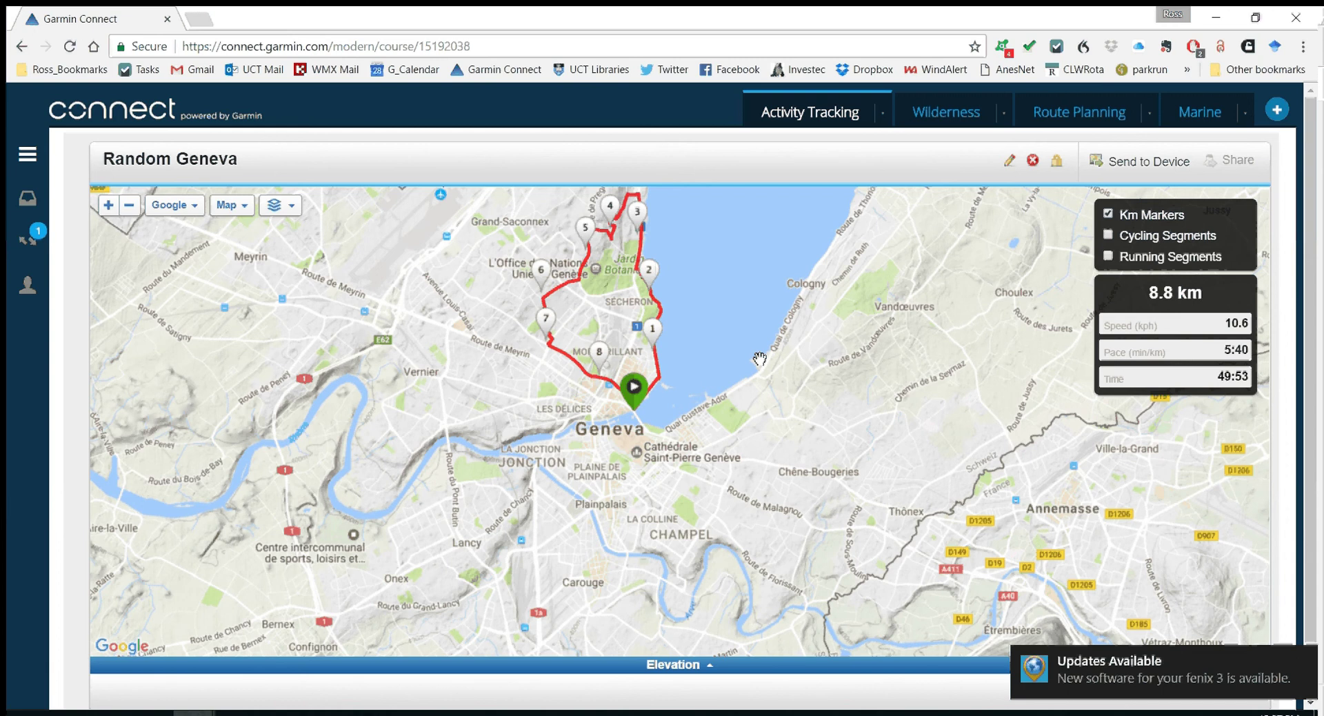
Zoom out on the course map and go back to the saved courses list
scroll(604, 363, "down", 5)
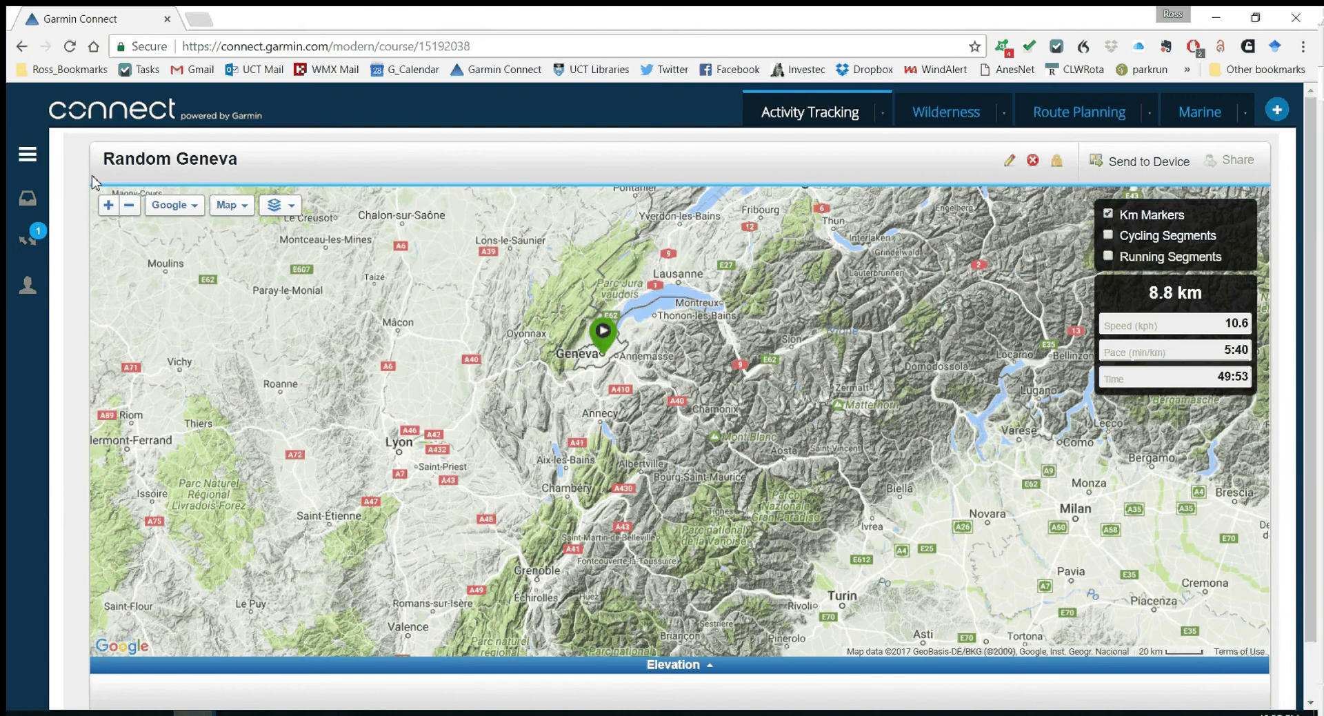
key("alt+Left")
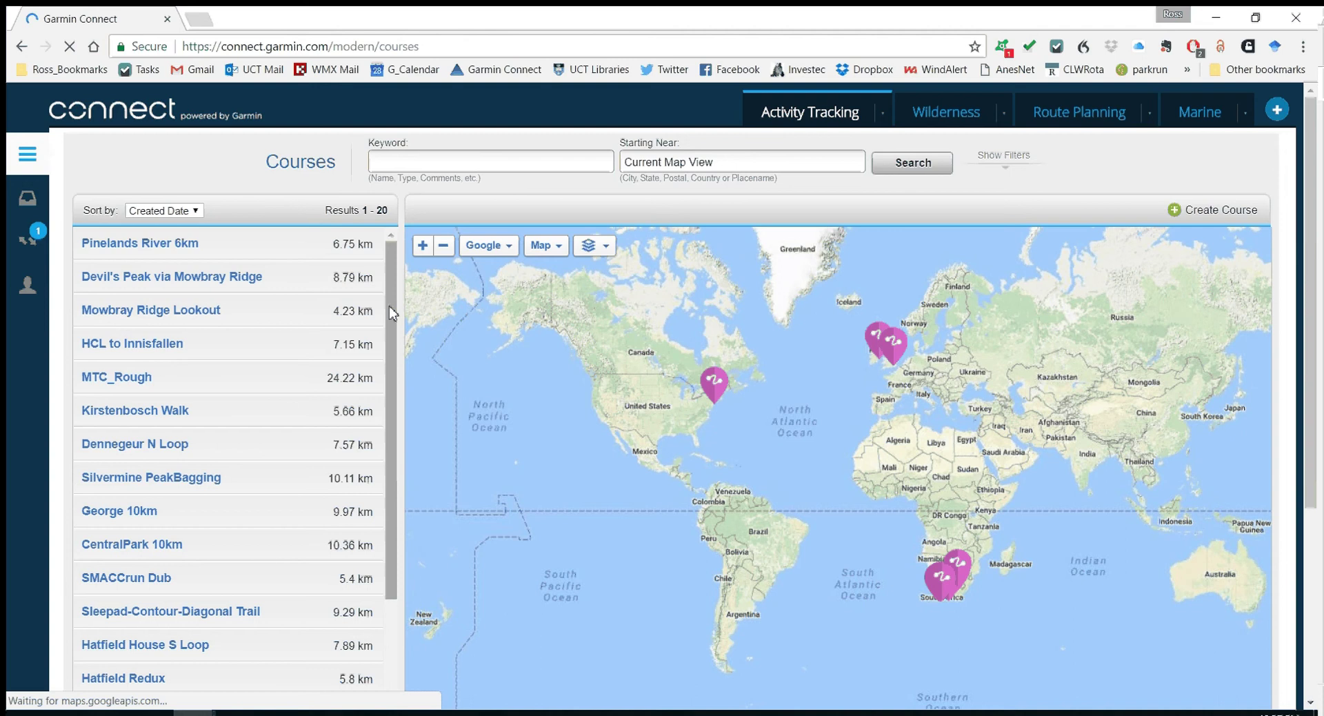
Open the CentralPark 10km course from its US map pin and zoom in on the Central Park loop
left_click(686, 337)
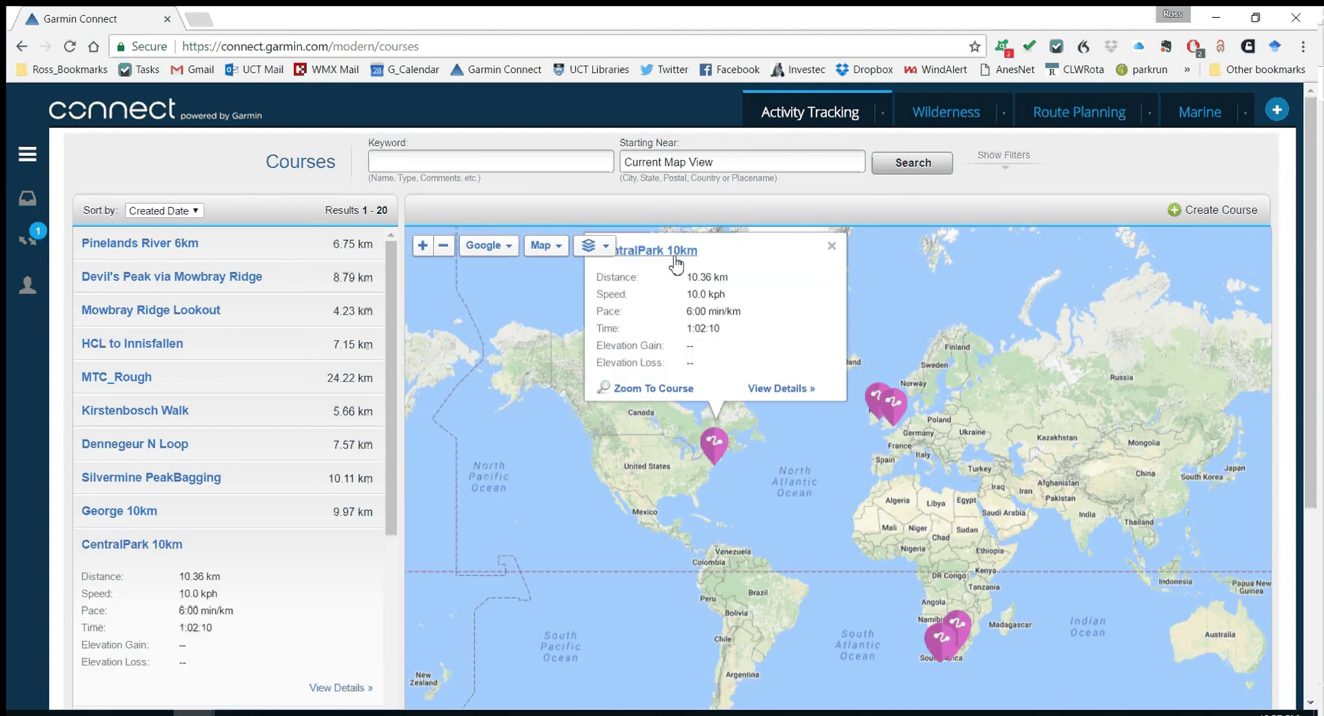
left_click(676, 255)
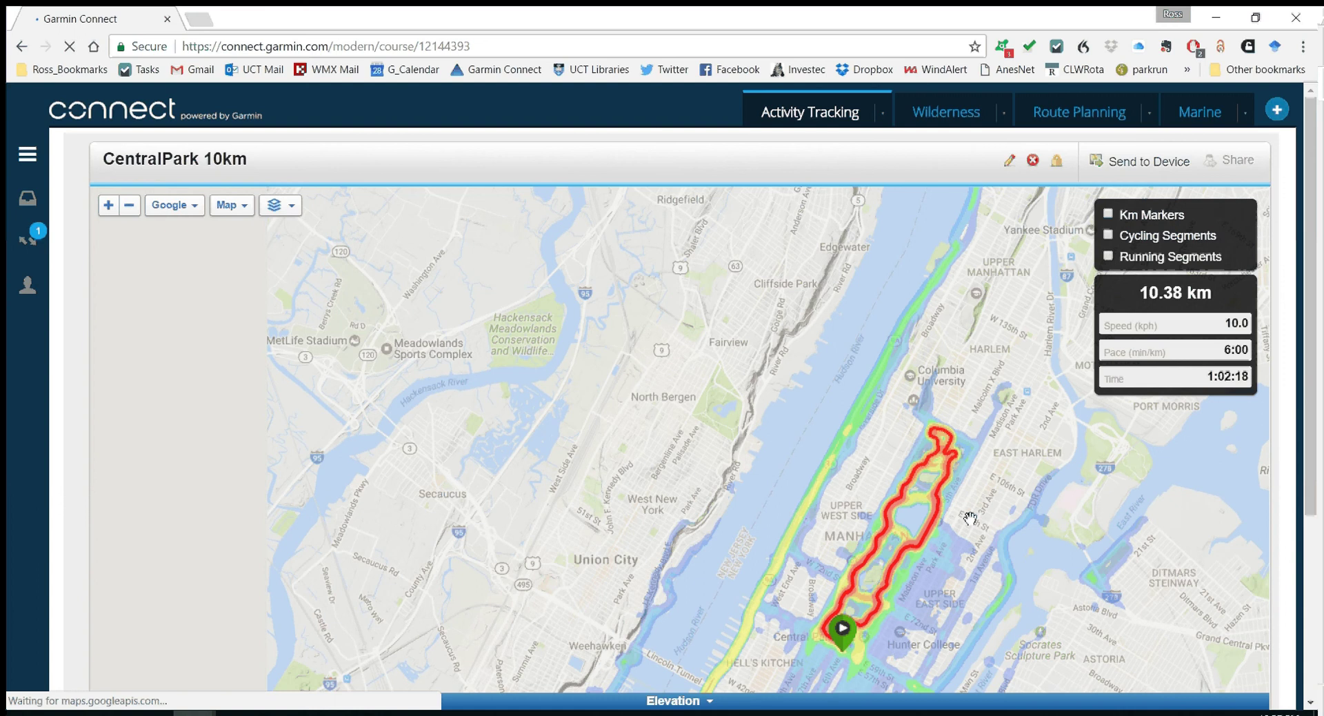
left_click_drag(970, 517, 540, 354)
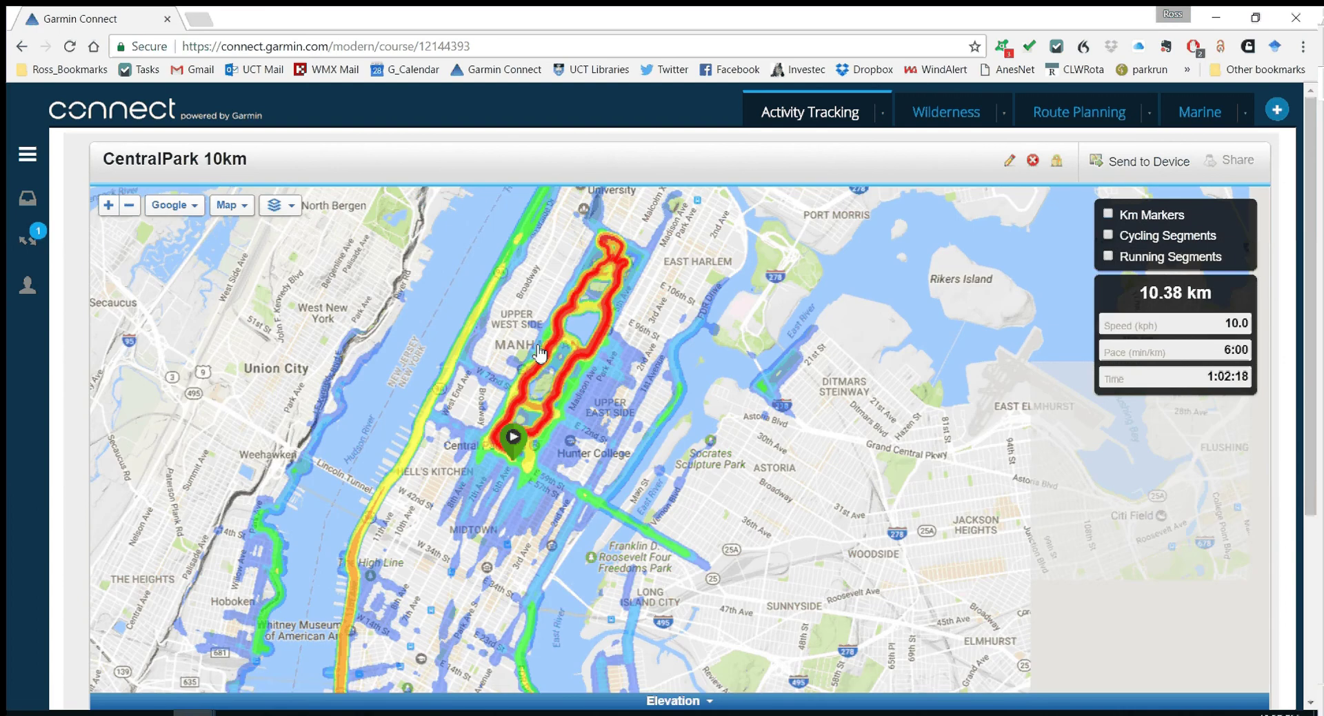
scroll(540, 353, "up", 1)
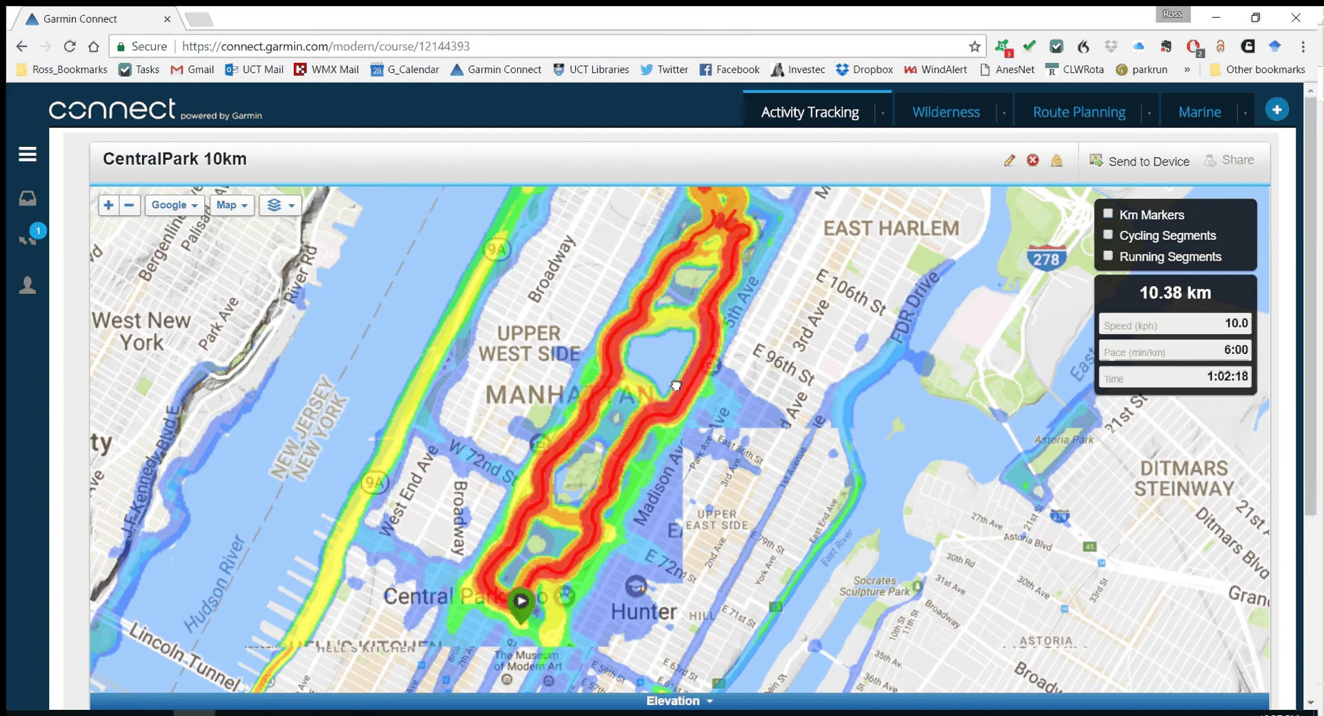